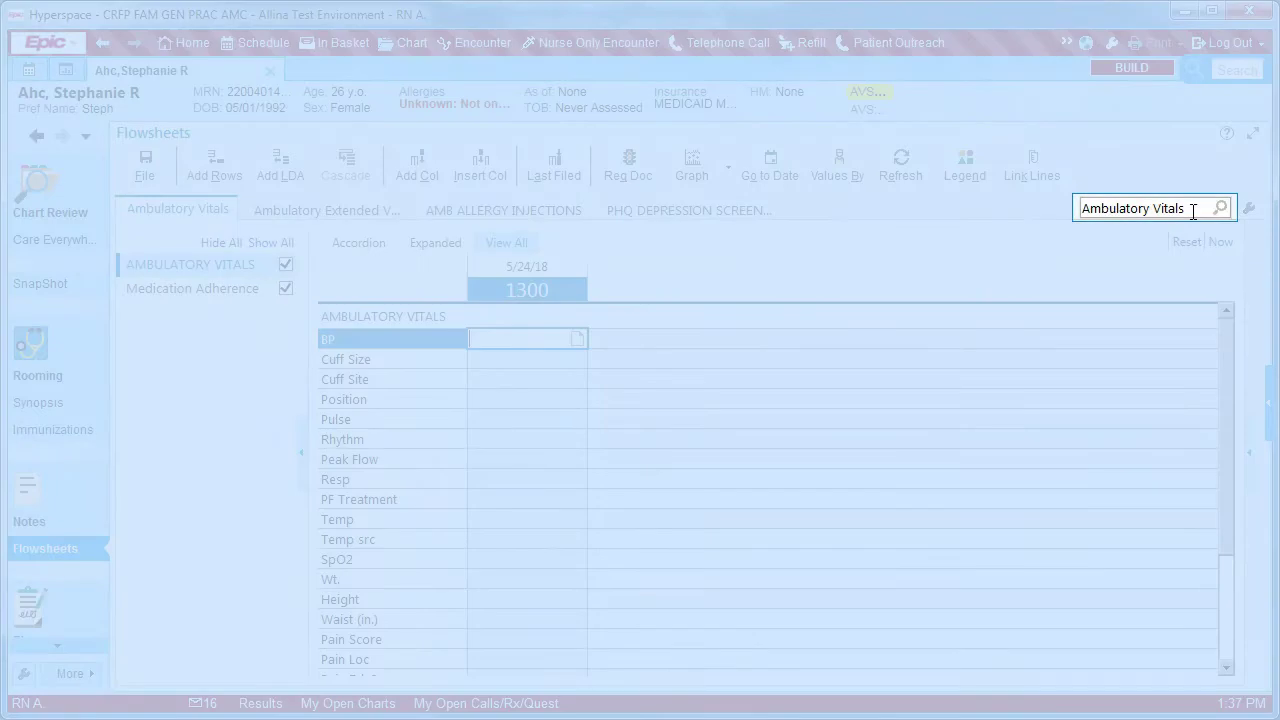
Step: Search the flowsheet templates for "now" and open the AHC-HRSN Screening flowsheet
left_click(1193, 208)
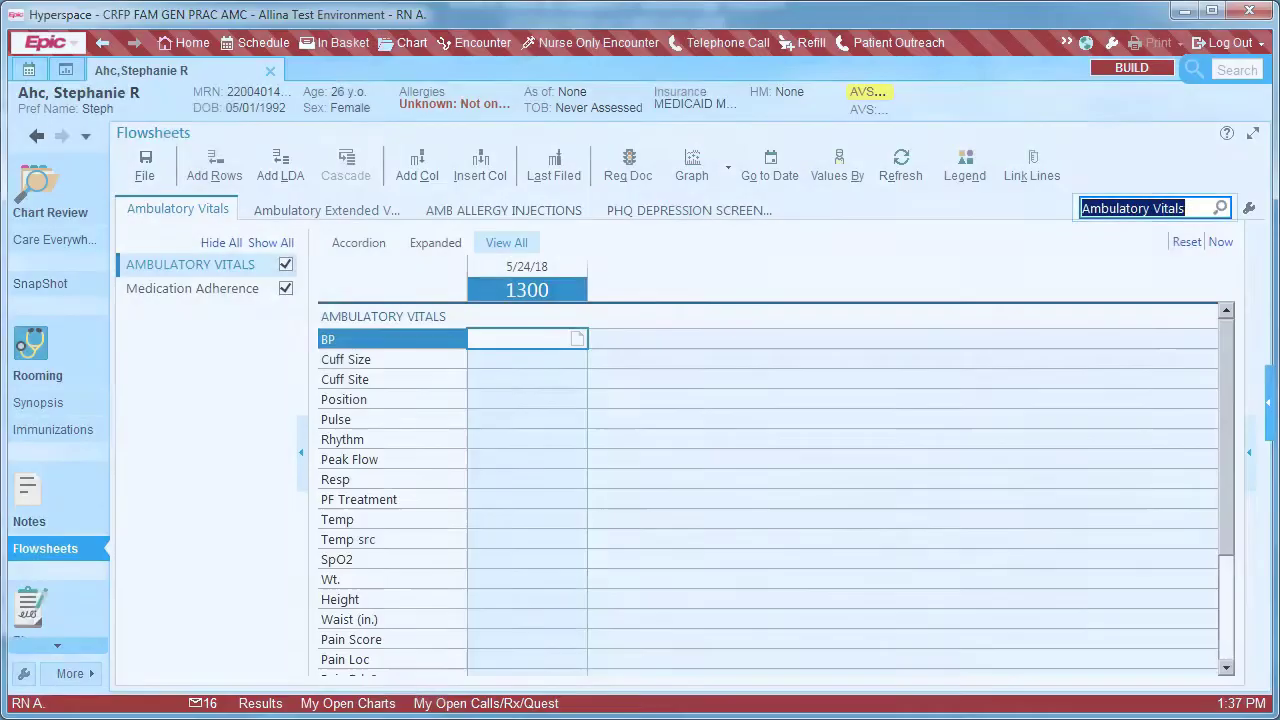
type("now")
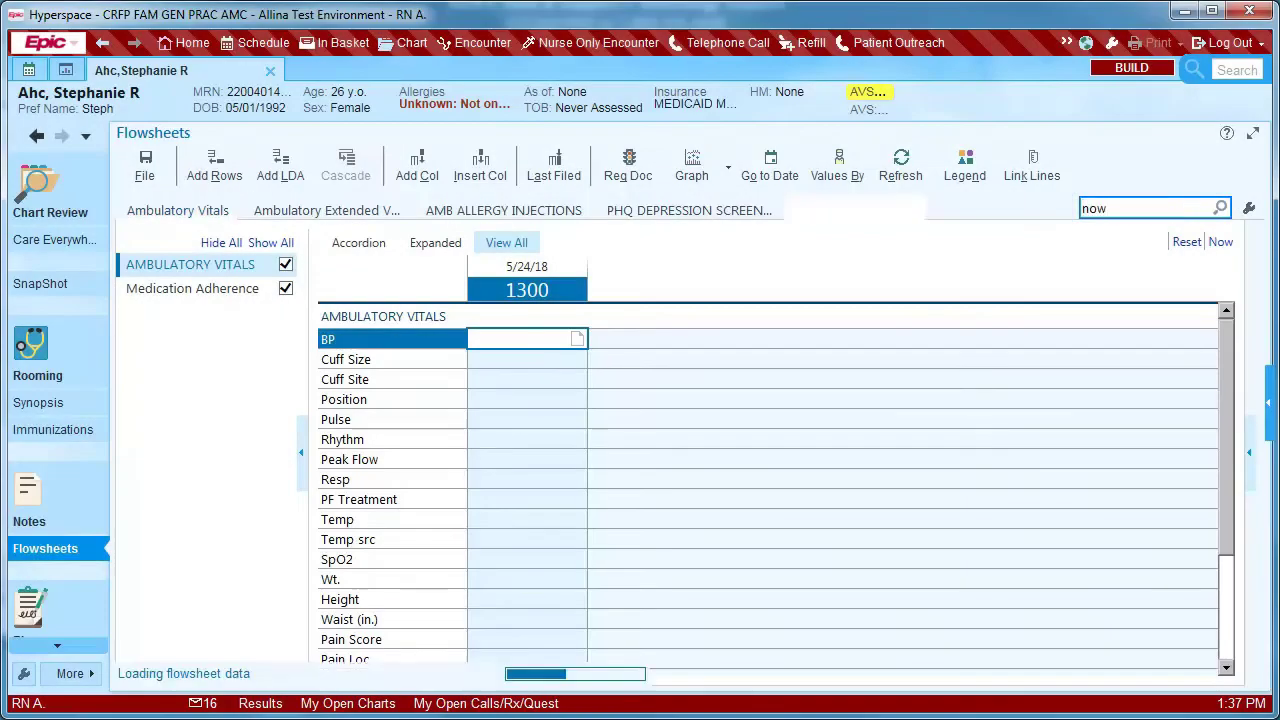
key("Return")
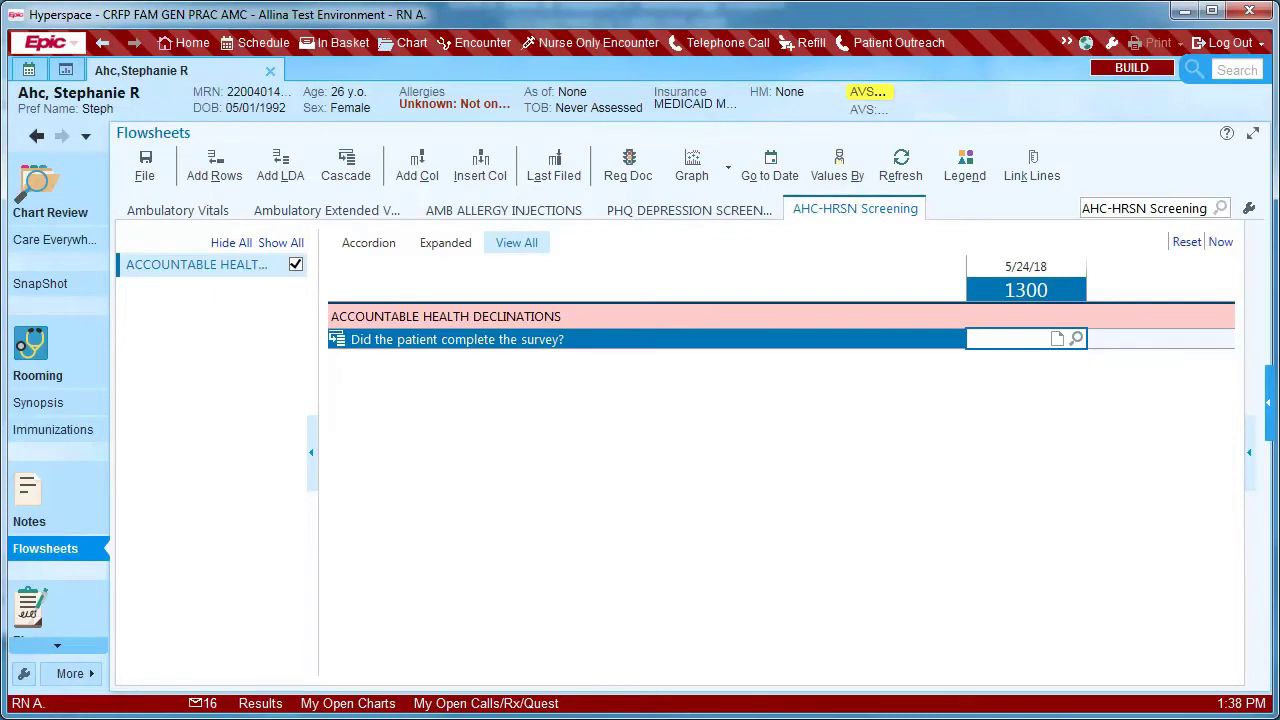
Step: Record the survey as completed with Yes and answer questions 1 to 3 with 1-Myself, 2 or more times and 7-None of the above
left_click(1249, 456)
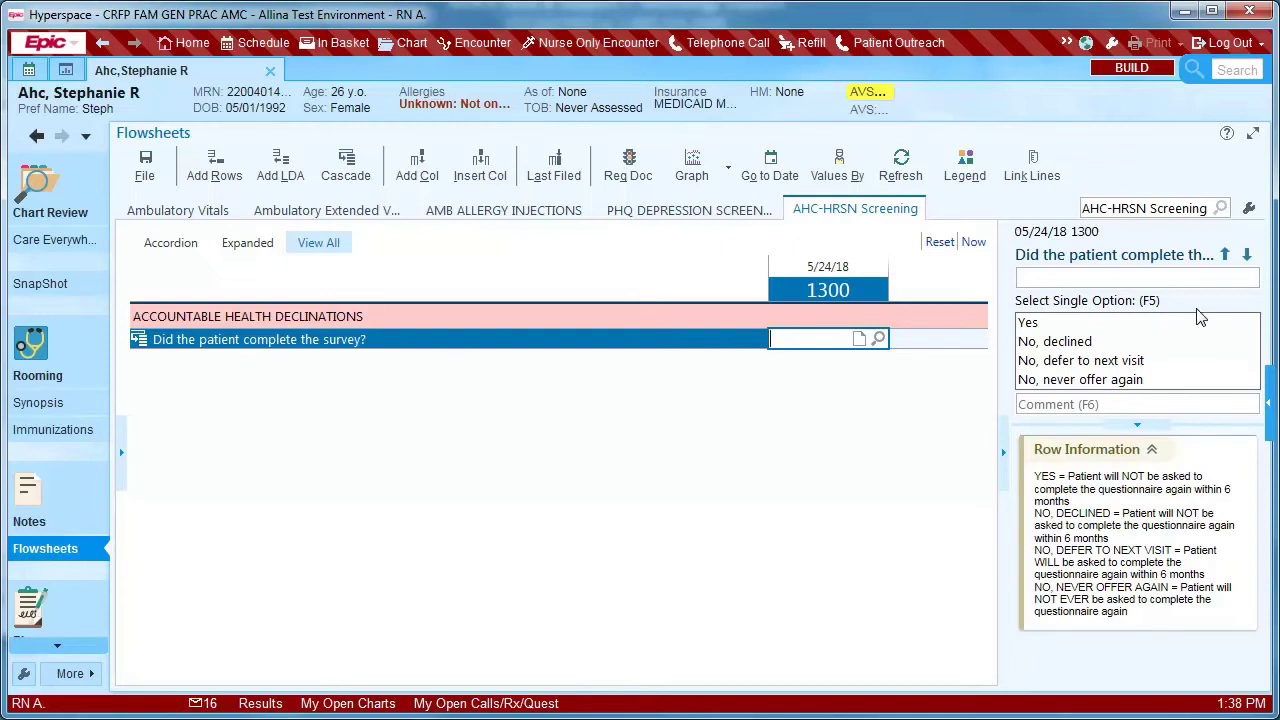
left_click(1046, 320)
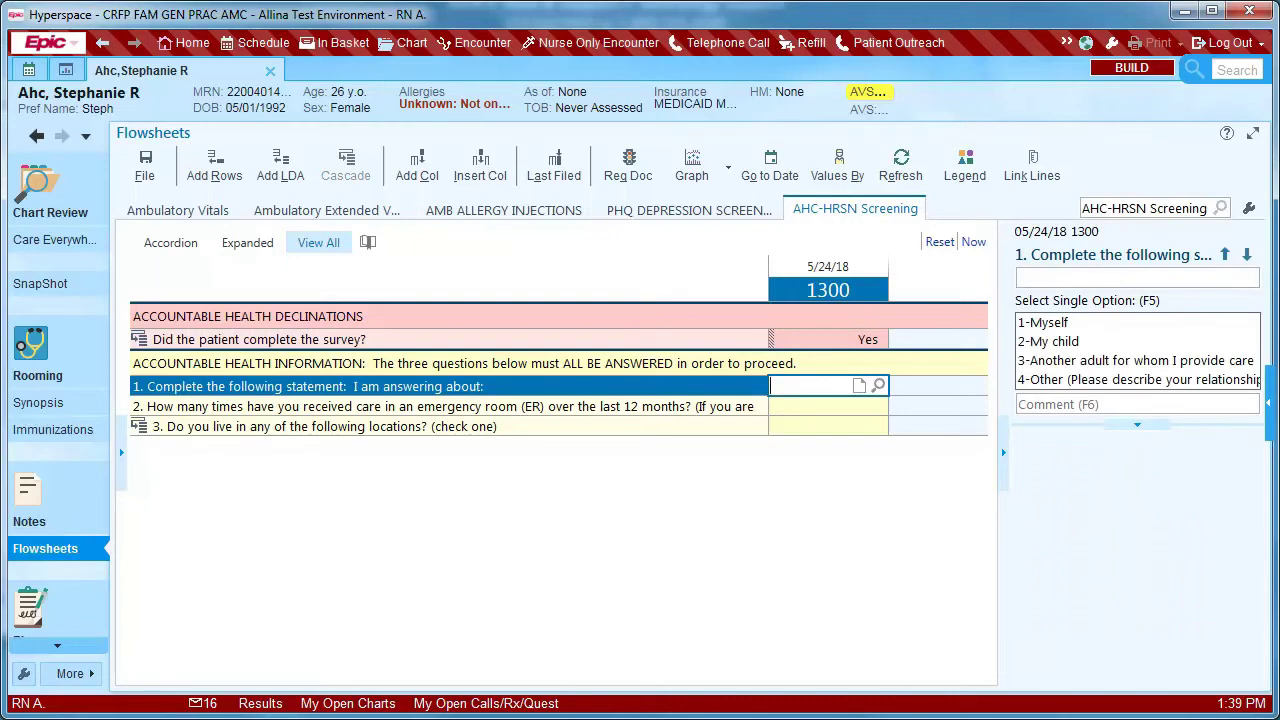
left_click(1050, 323)
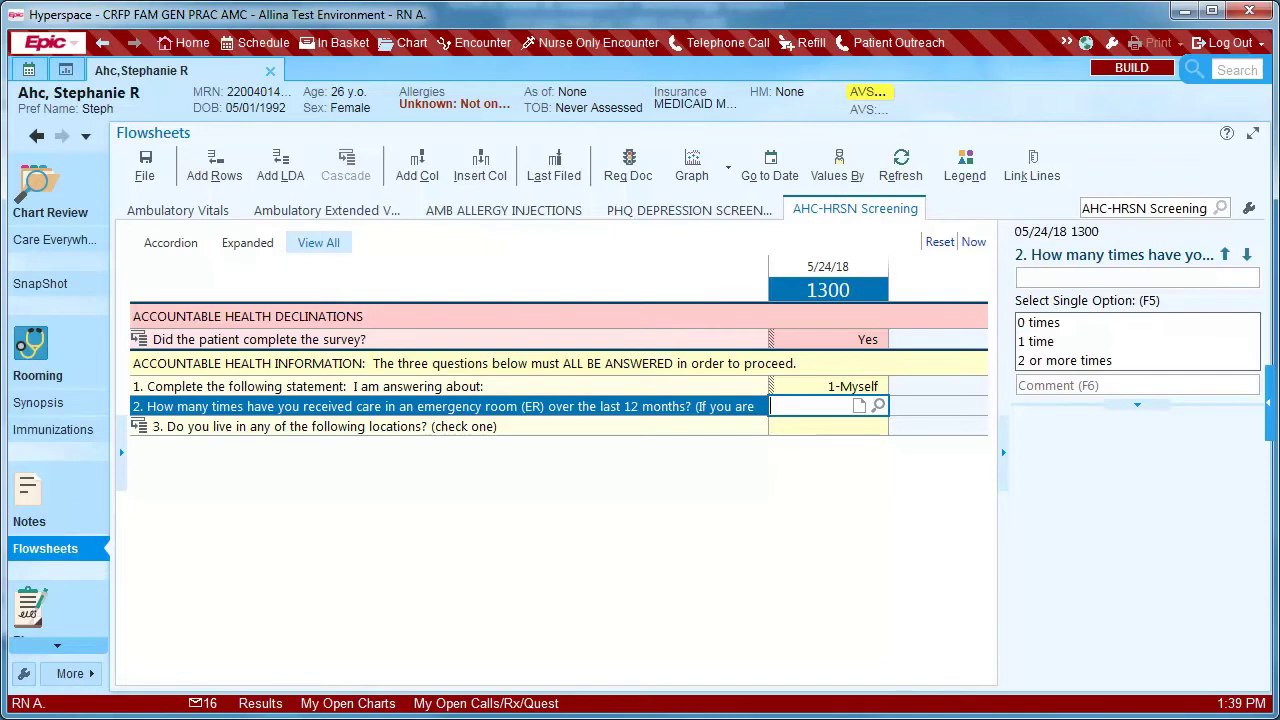
left_click(1097, 361)
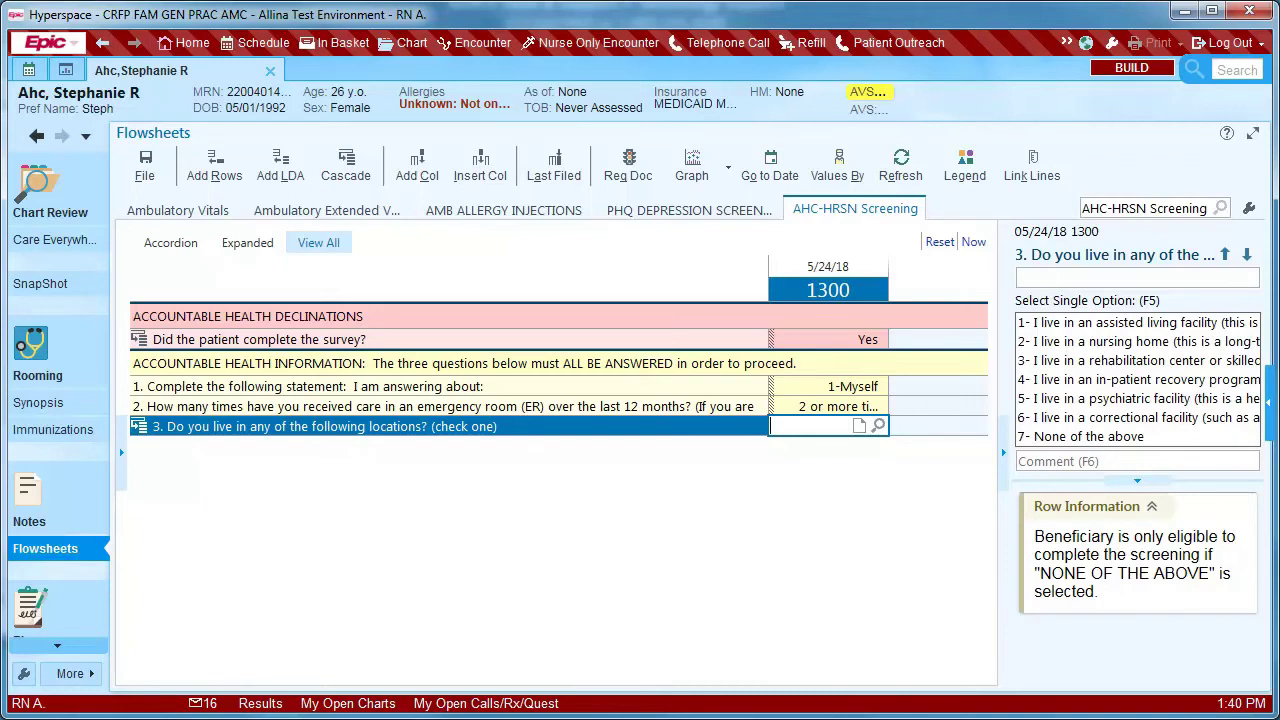
left_click(1136, 437)
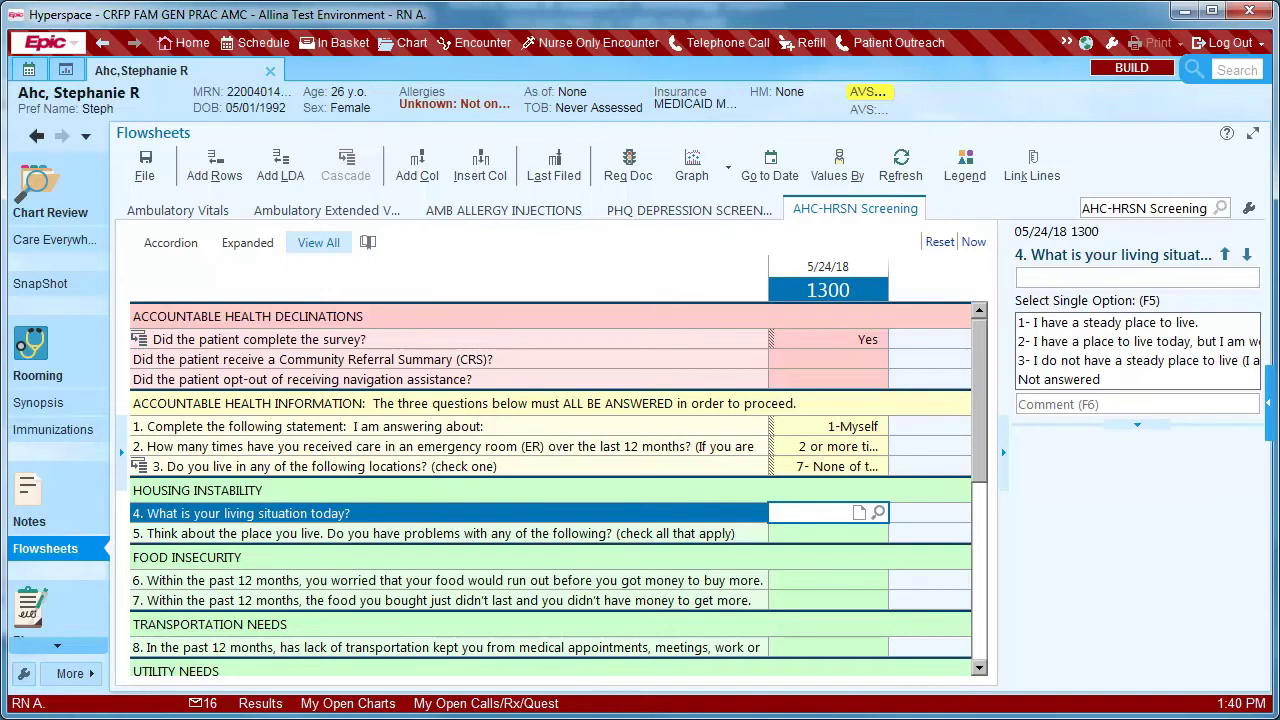
Step: Answer the housing questions with option 2 for the living situation, and pests and lack of heat as the problems
left_click(1117, 342)
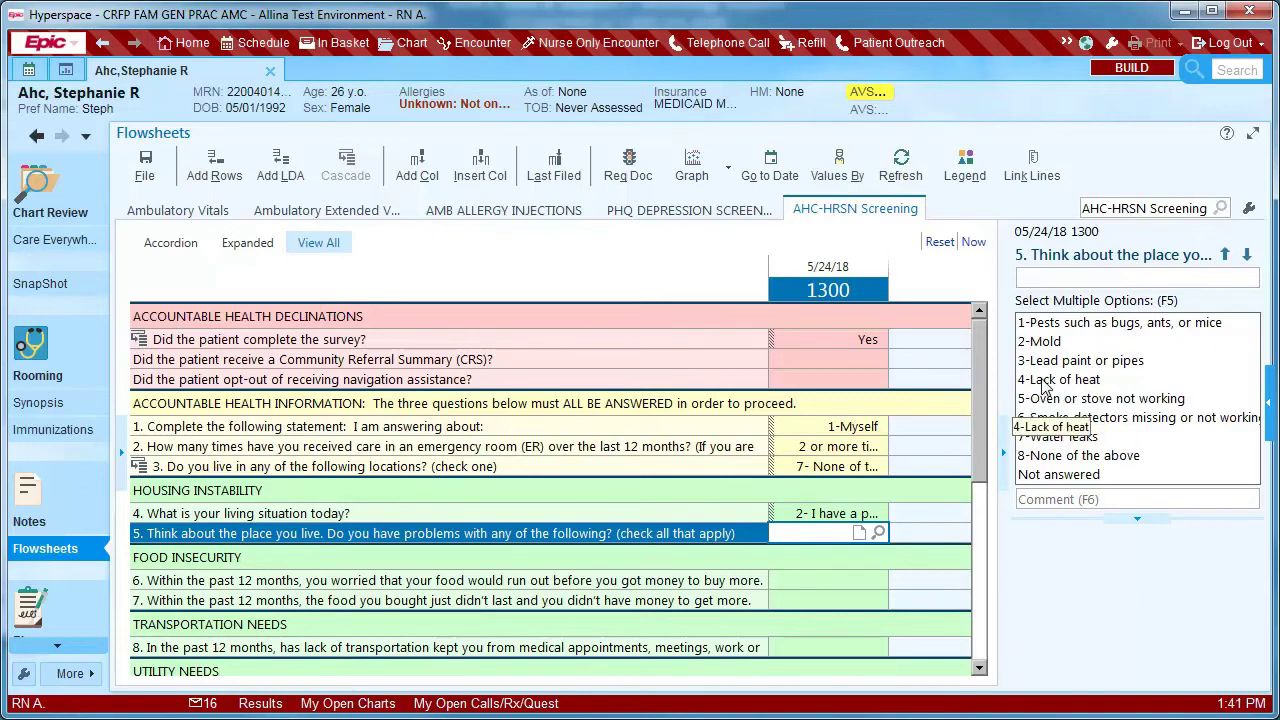
left_click(1057, 322)
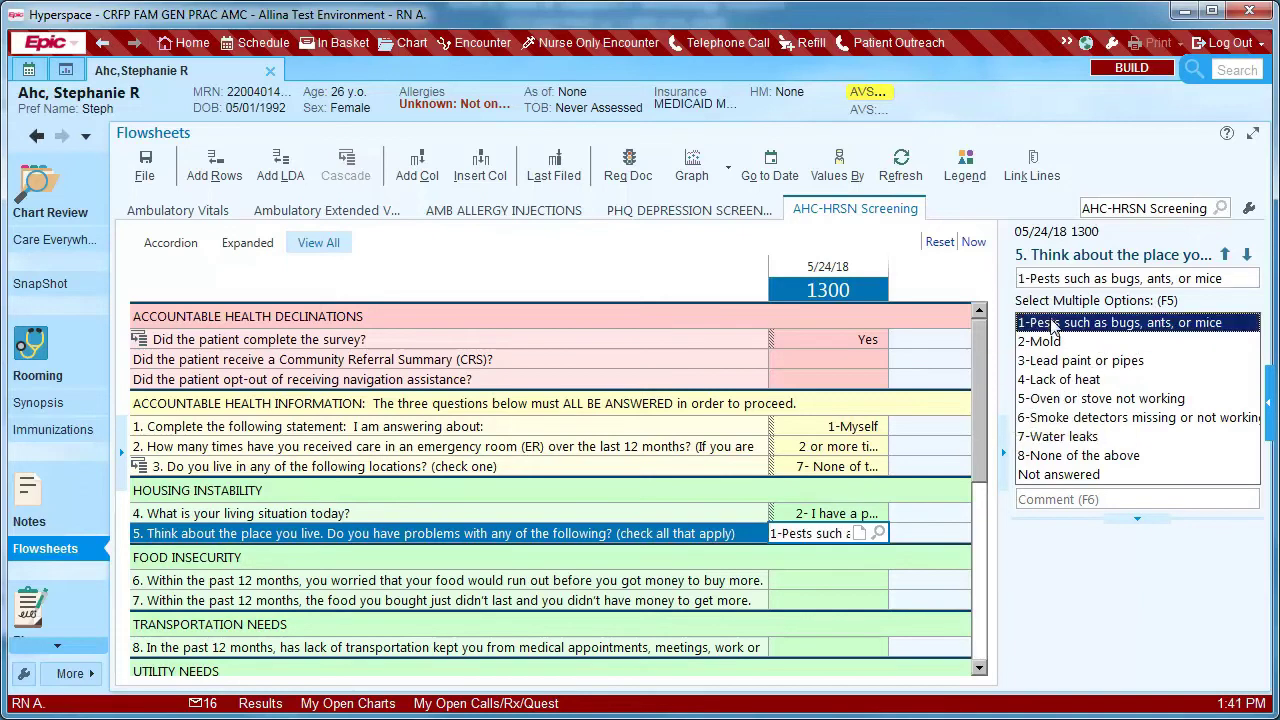
left_click(1053, 384)
key("Return")
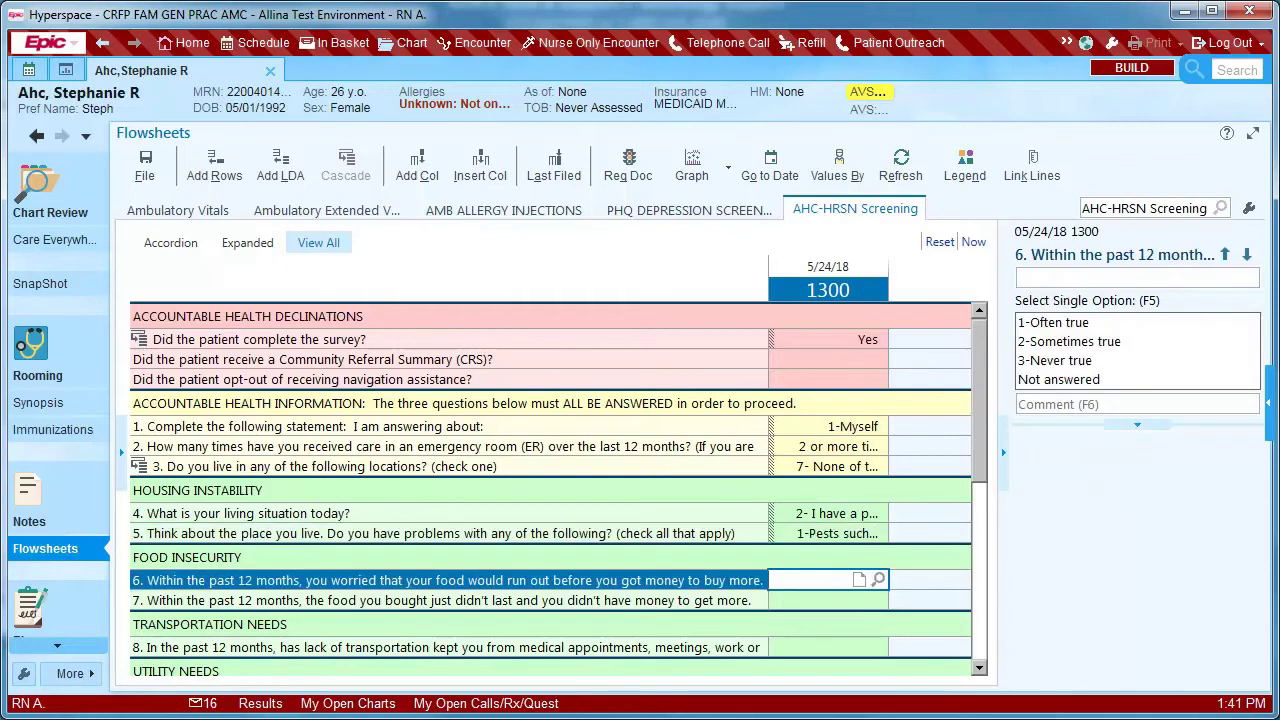
Step: Answer both food insecurity questions with 2-Sometimes true and the transportation and utility questions with 1-Yes
left_click(1035, 343)
left_click(1035, 343)
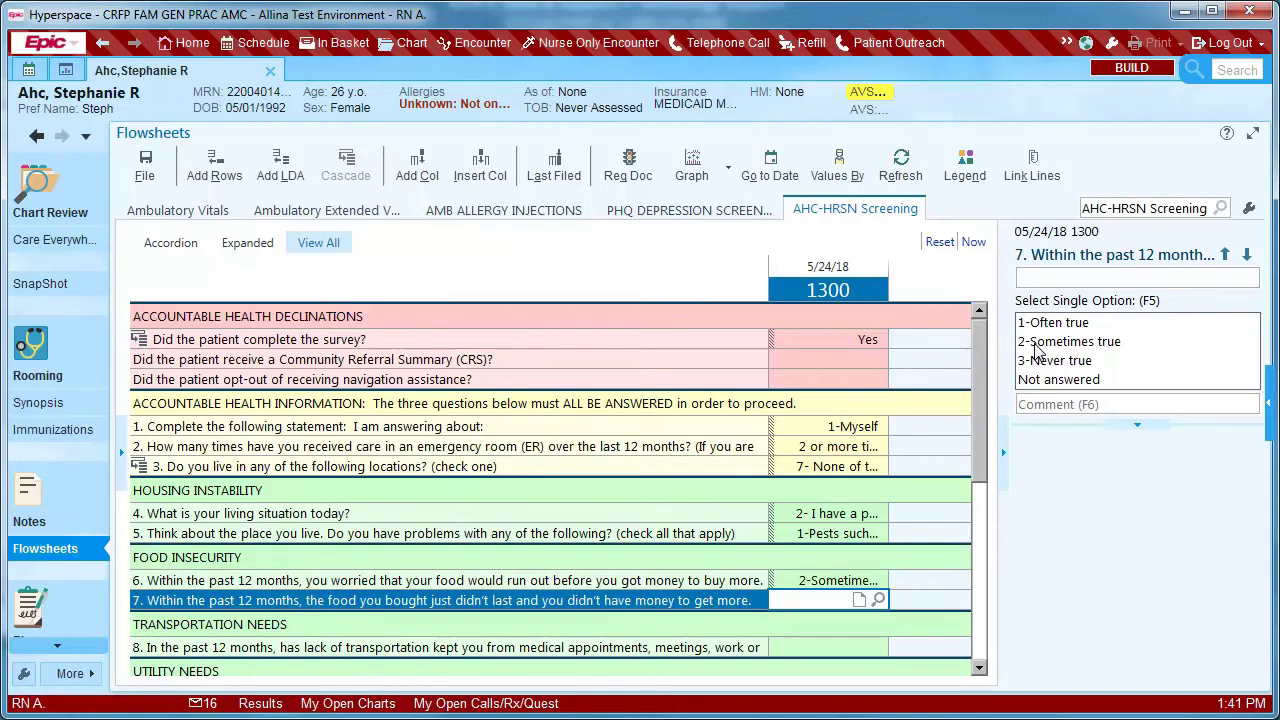
left_click(1050, 325)
left_click(1060, 323)
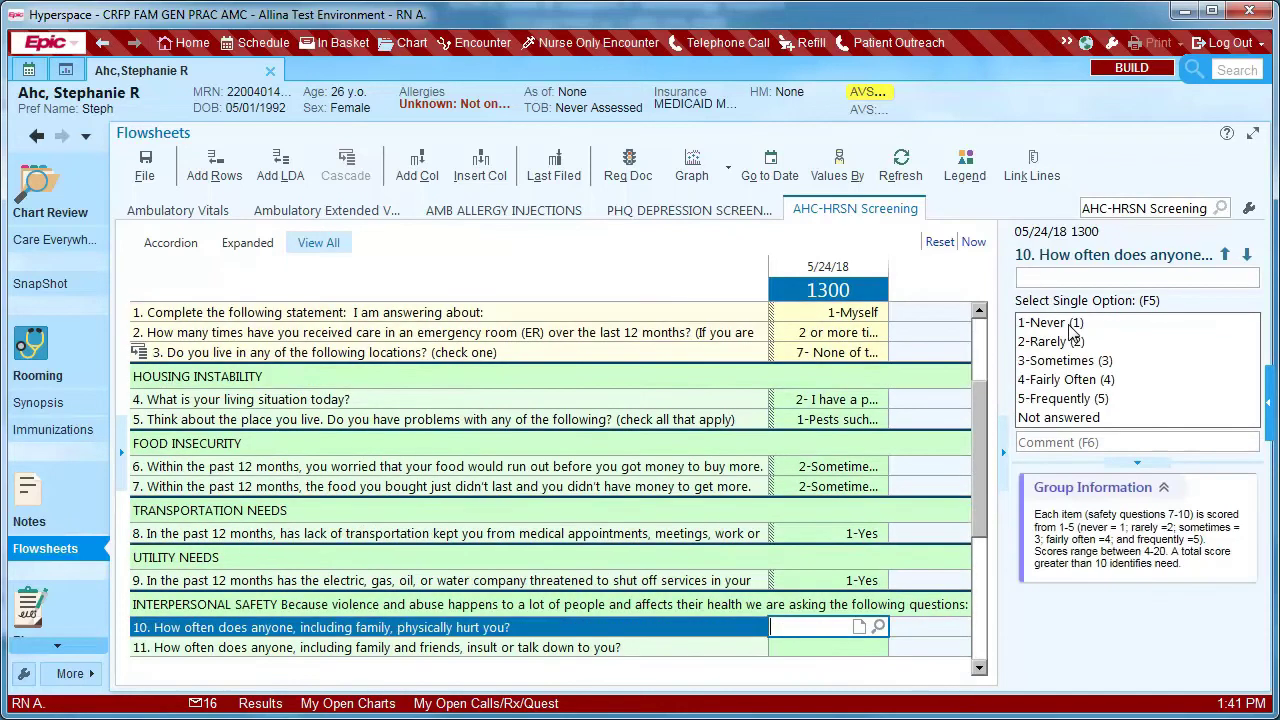
Step: Answer all four interpersonal safety questions, 10 to 13, with 3-Sometimes (3)
left_click(1076, 362)
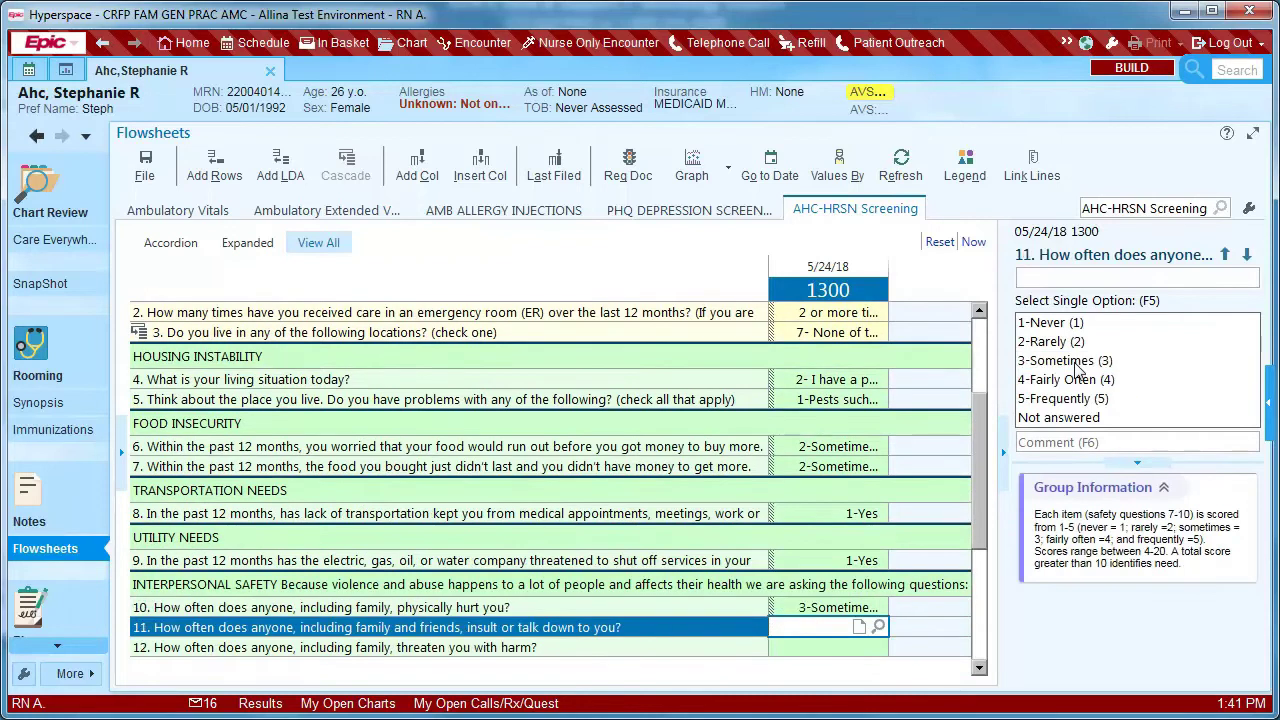
left_click(1076, 363)
left_click(1076, 364)
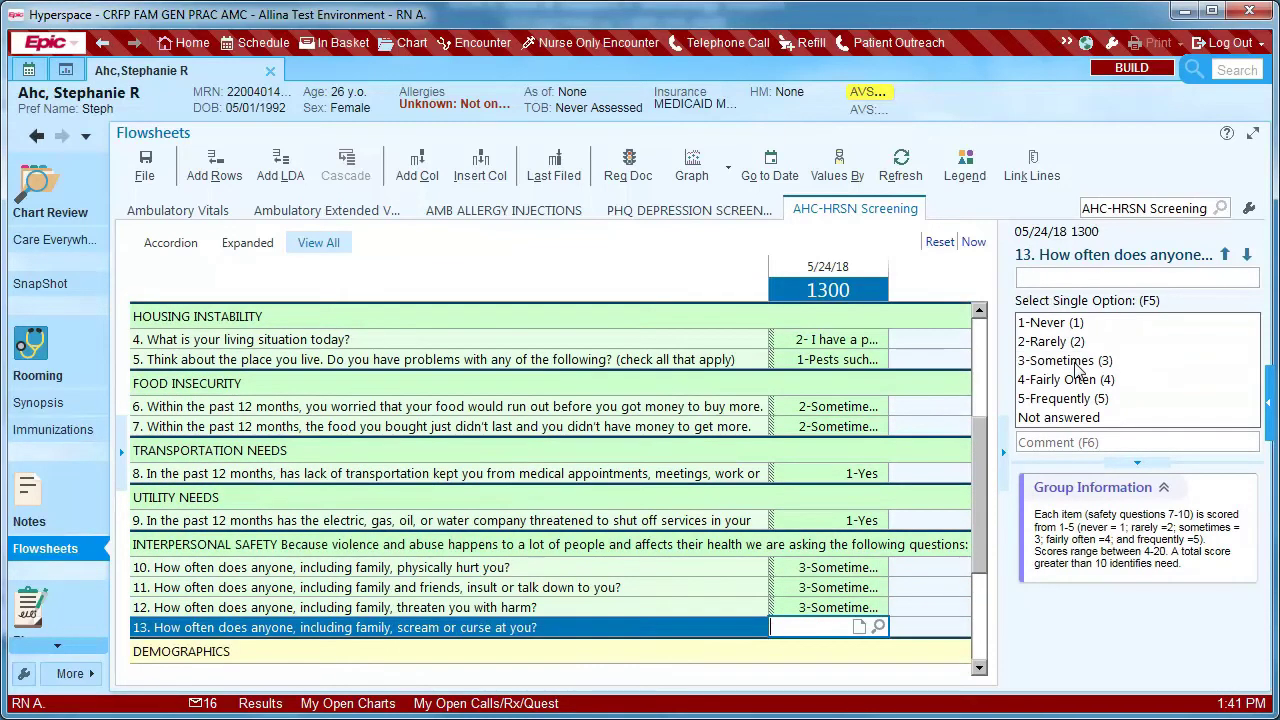
left_click(1076, 362)
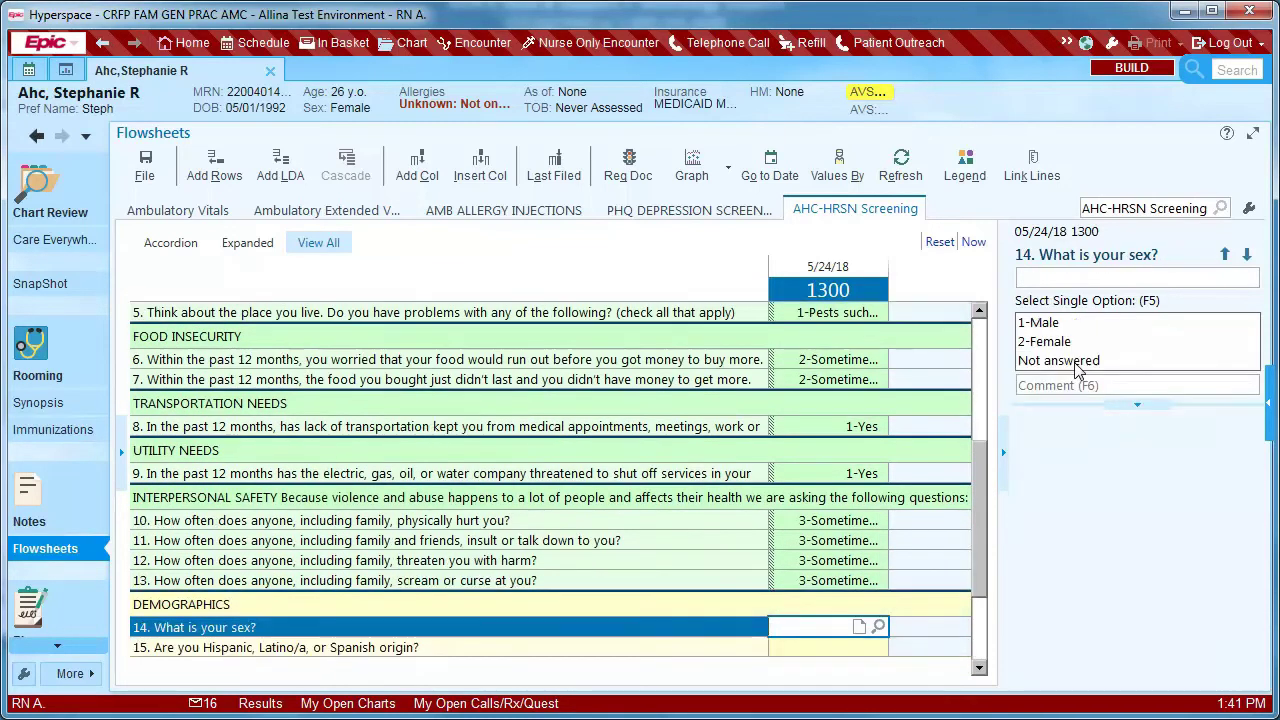
Step: Fill in demographics questions 14 to 16 with 2-Female, 1-No, not of Hispanic origin, and 5-White
left_click(1055, 343)
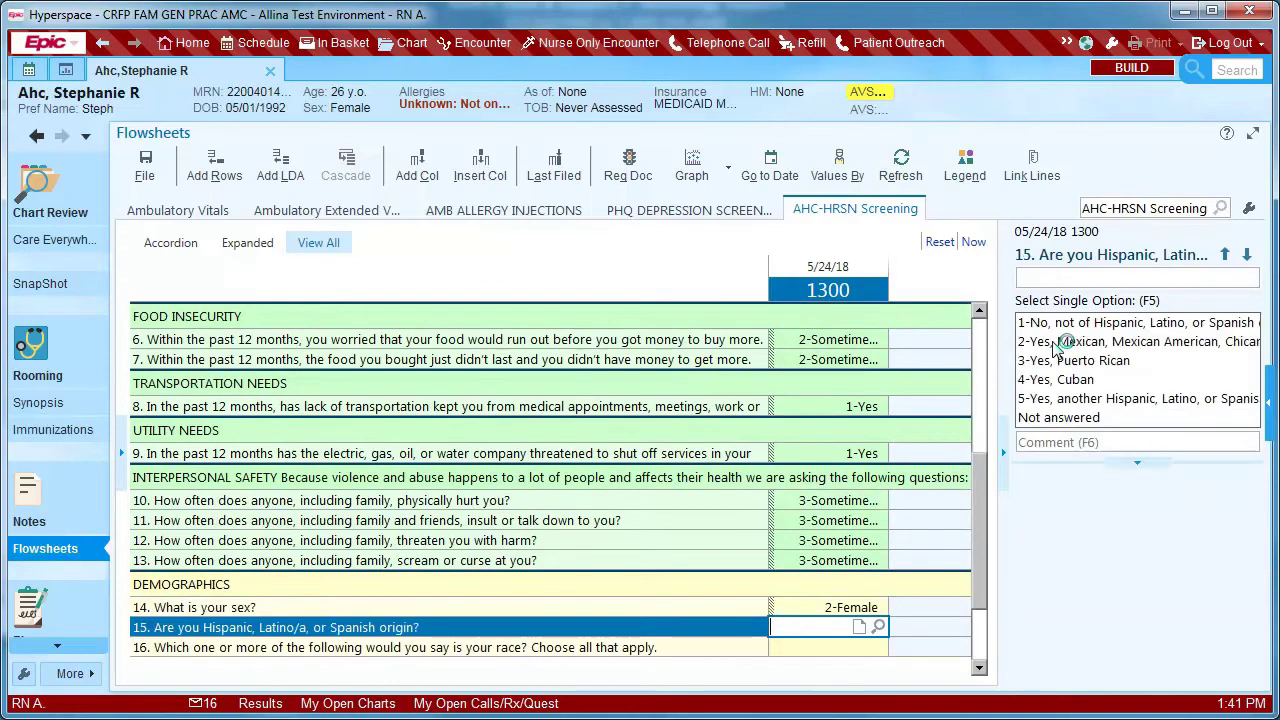
left_click(1073, 324)
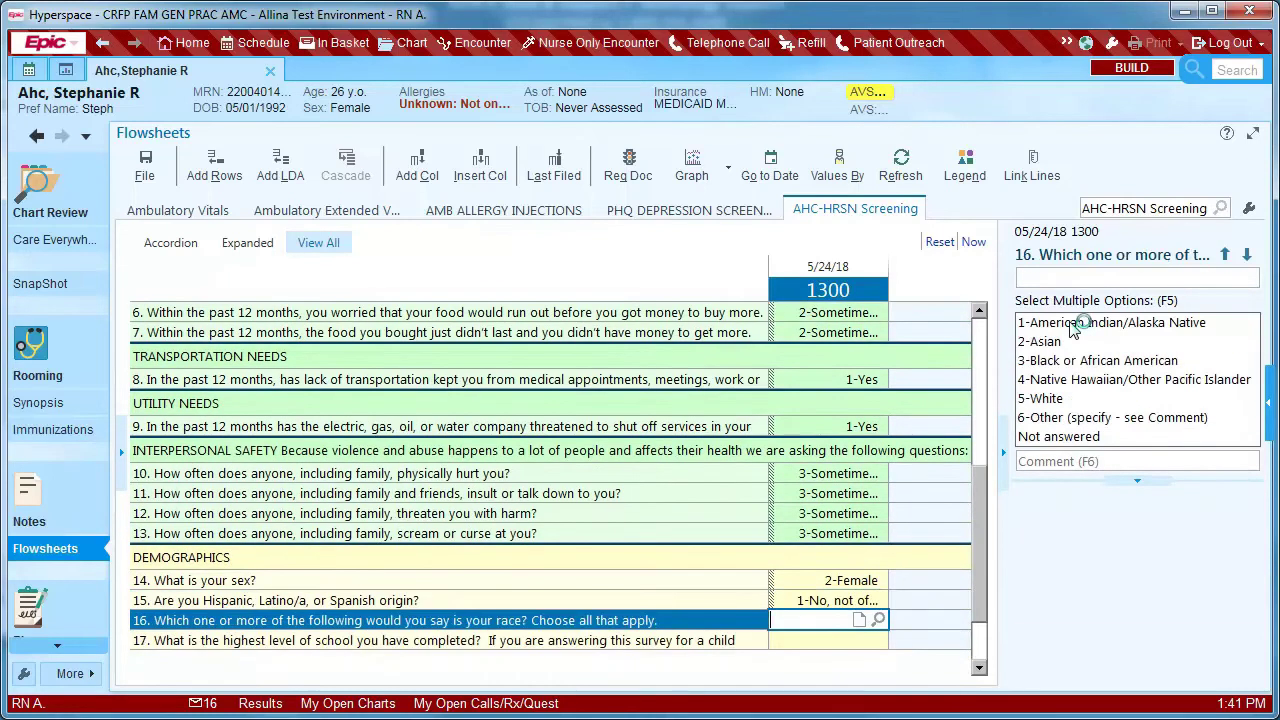
left_click(1070, 400)
key("Return")
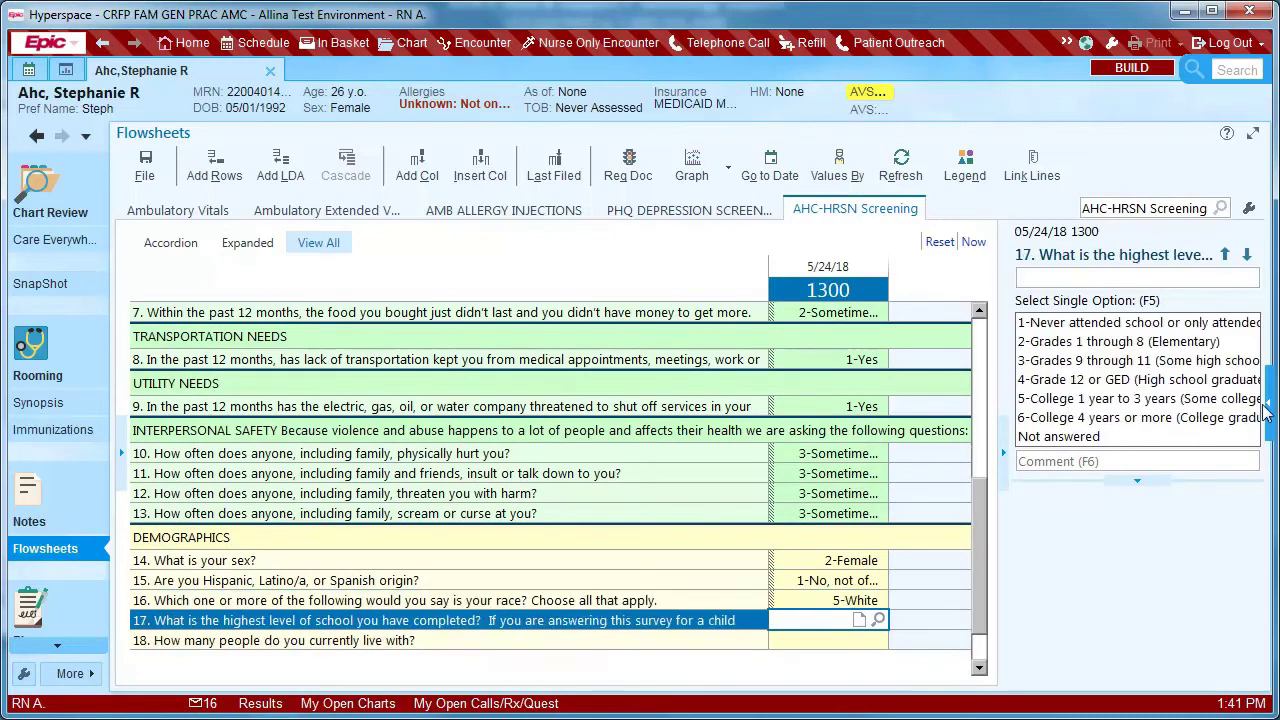
Step: Set the education level to 4-Grade 12 or GED, the people lived with to 4 and the household income to 2-$10,000 to less than $15,000
left_click(1178, 380)
key("Return")
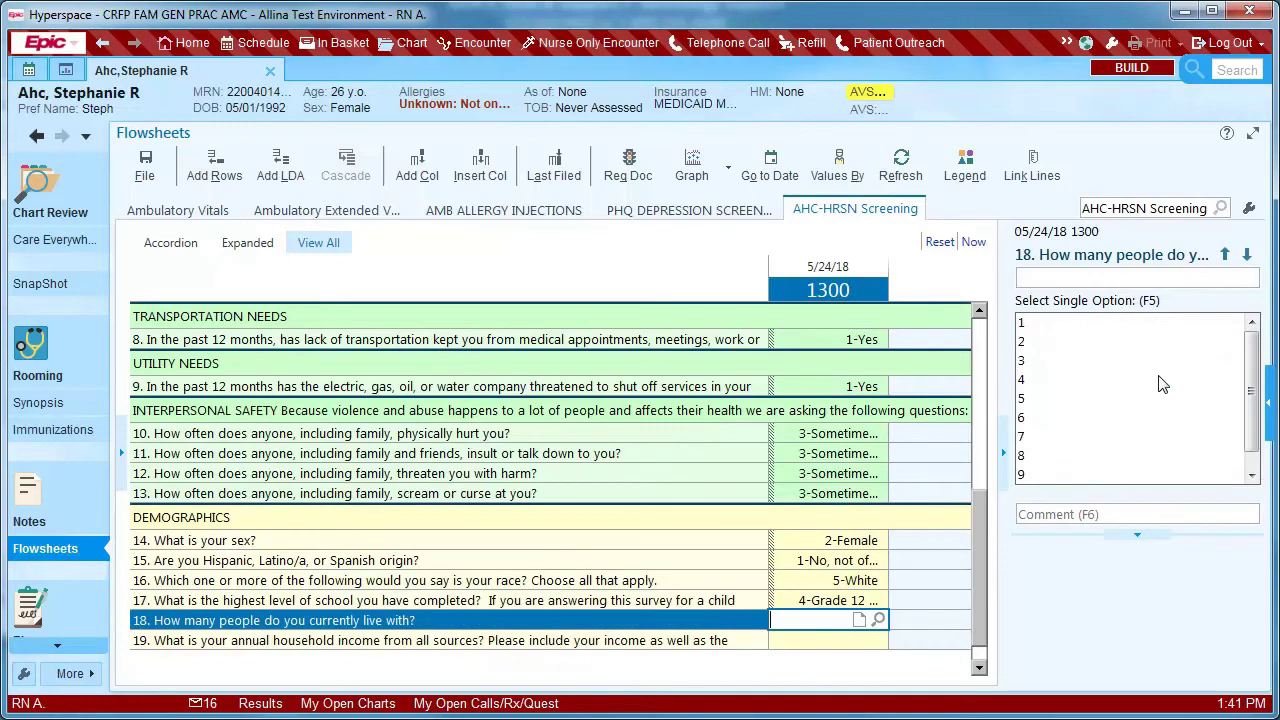
left_click(1030, 384)
key("Return")
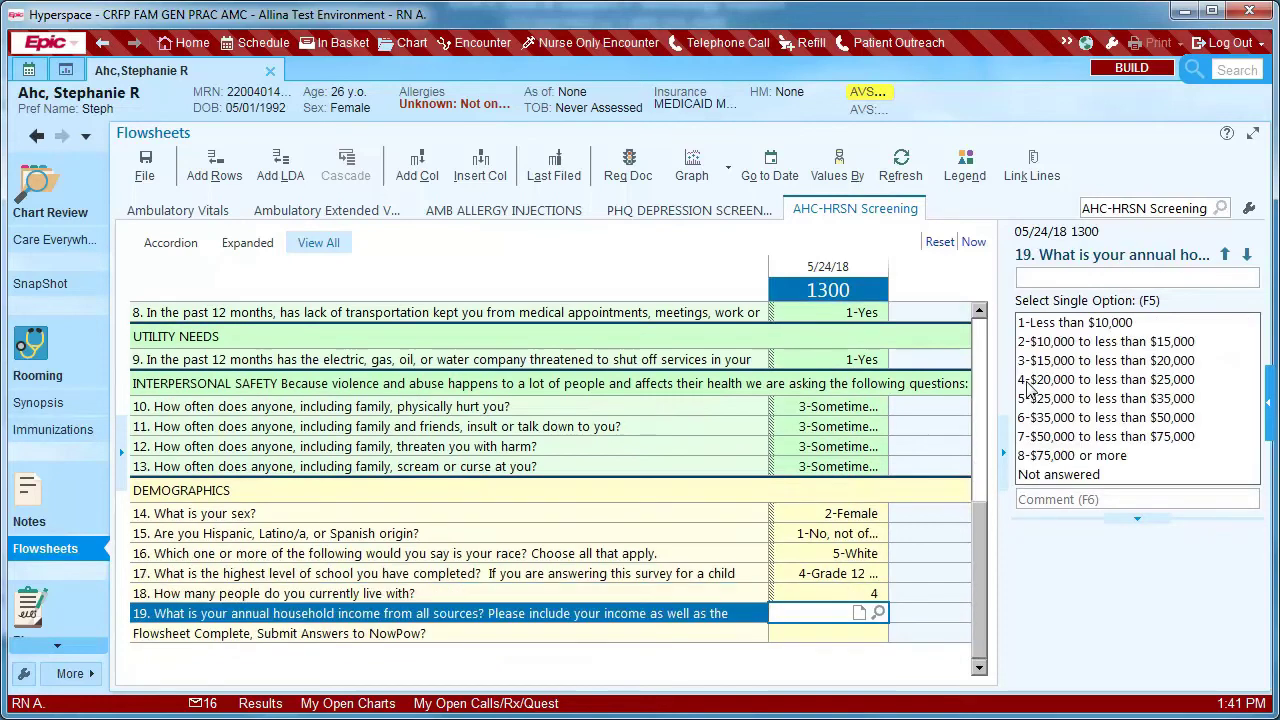
left_click(1070, 342)
key("Return")
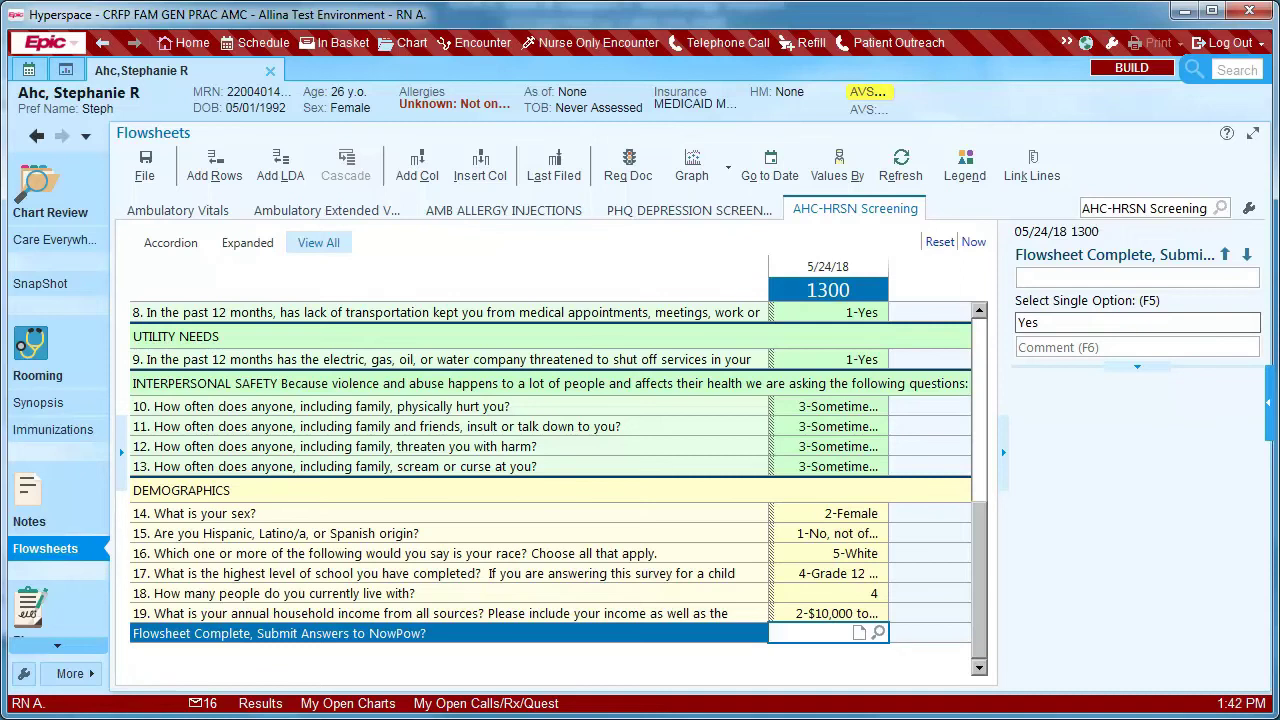
Step: Mark the flowsheet as complete with Yes to submit the answers to NowPow
left_click(878, 634)
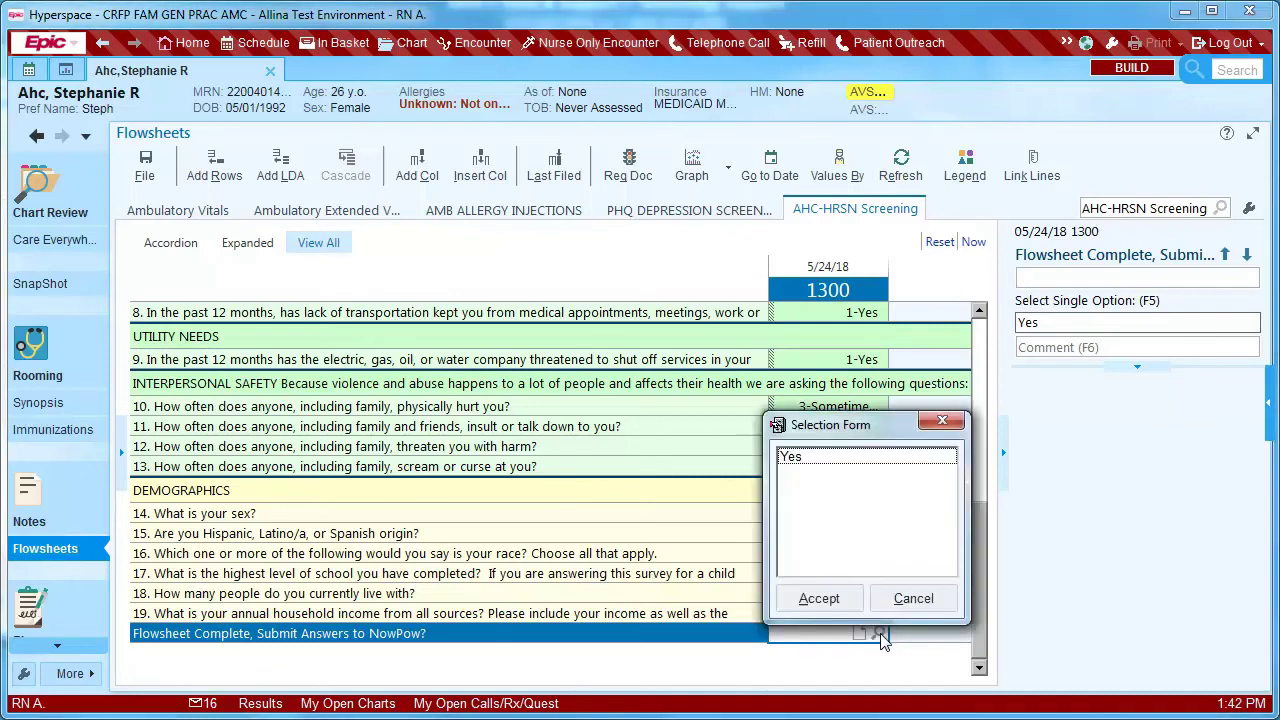
left_click(895, 458)
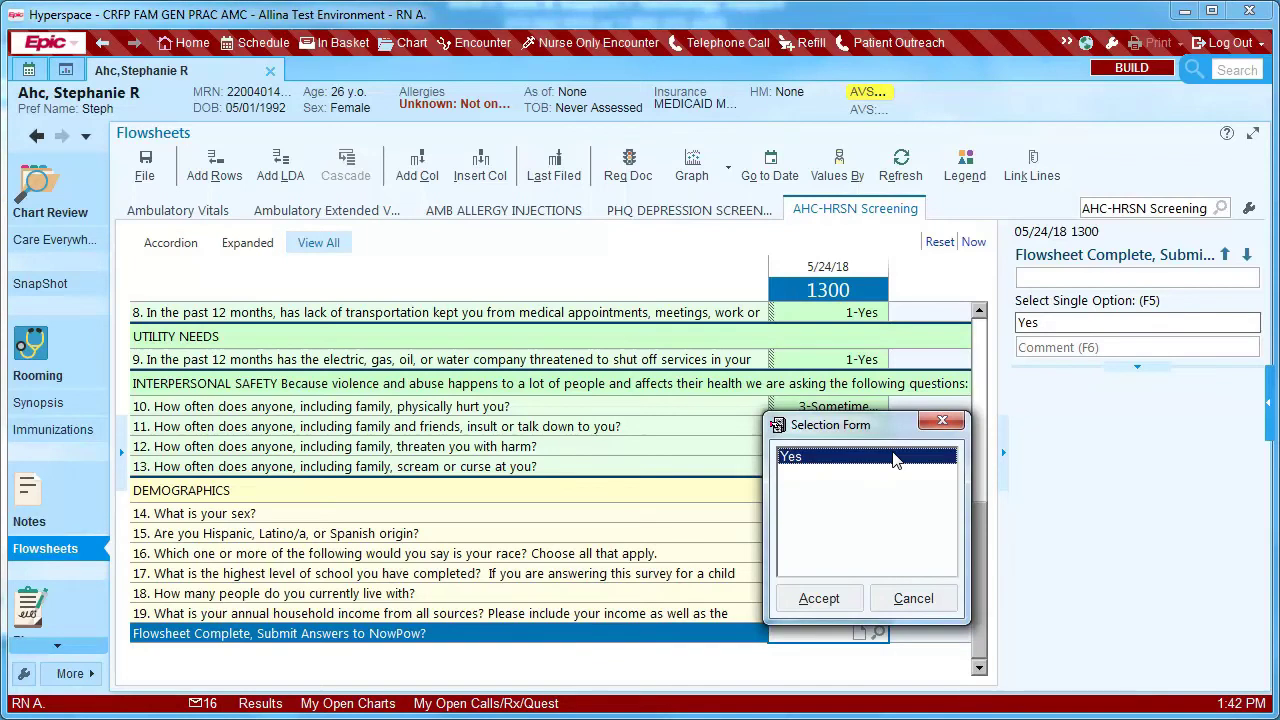
left_click(818, 598)
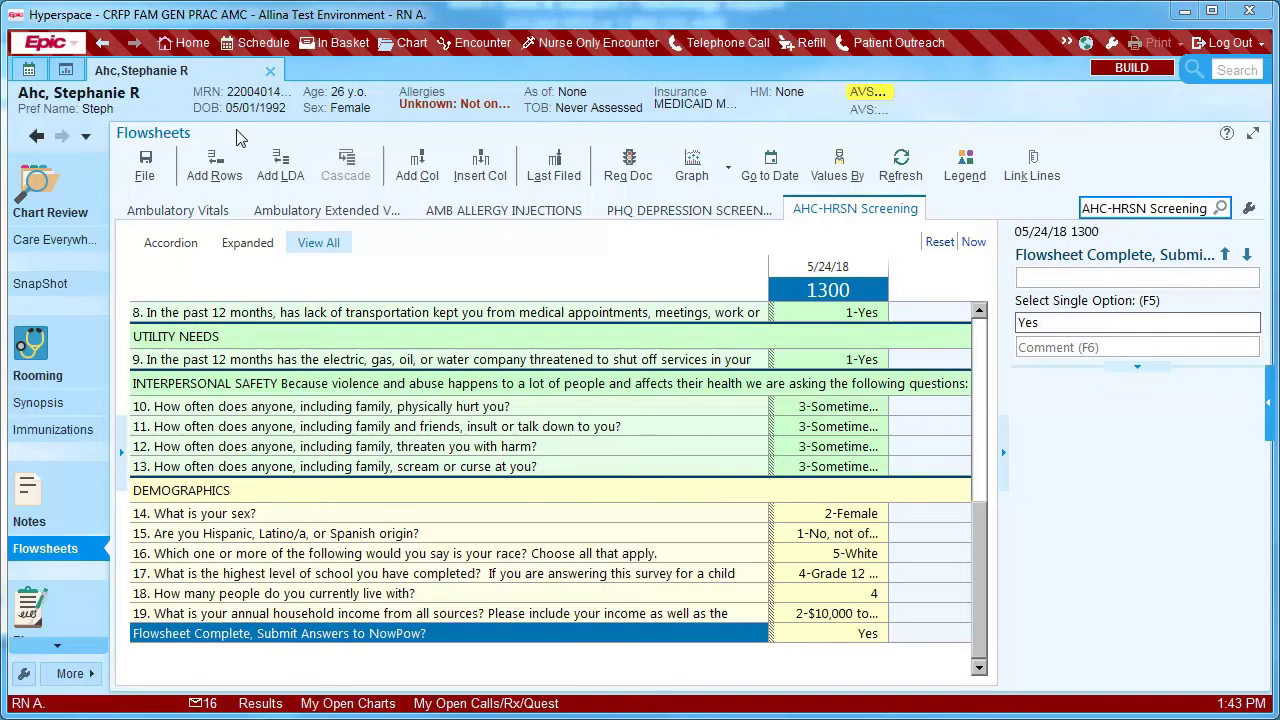
Step: Switch to the NowPow web application through Epic's external links and open its patient list
left_click(46, 44)
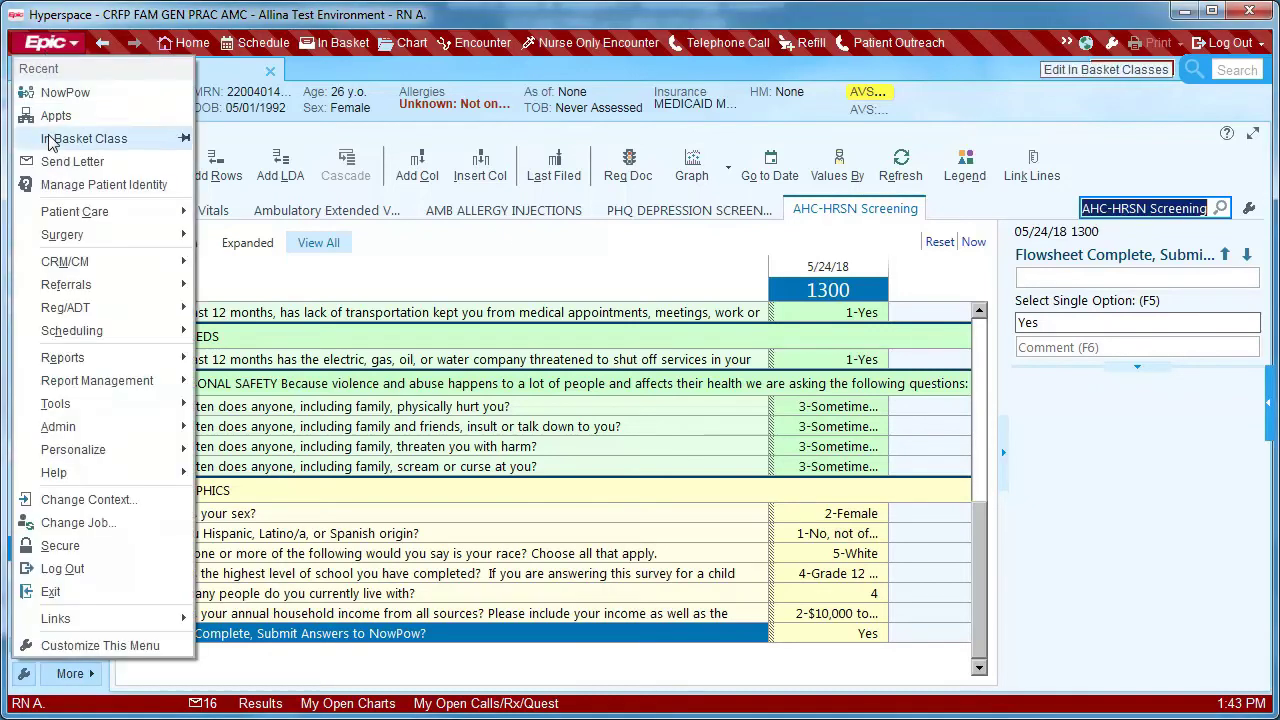
mouse_move(104, 620)
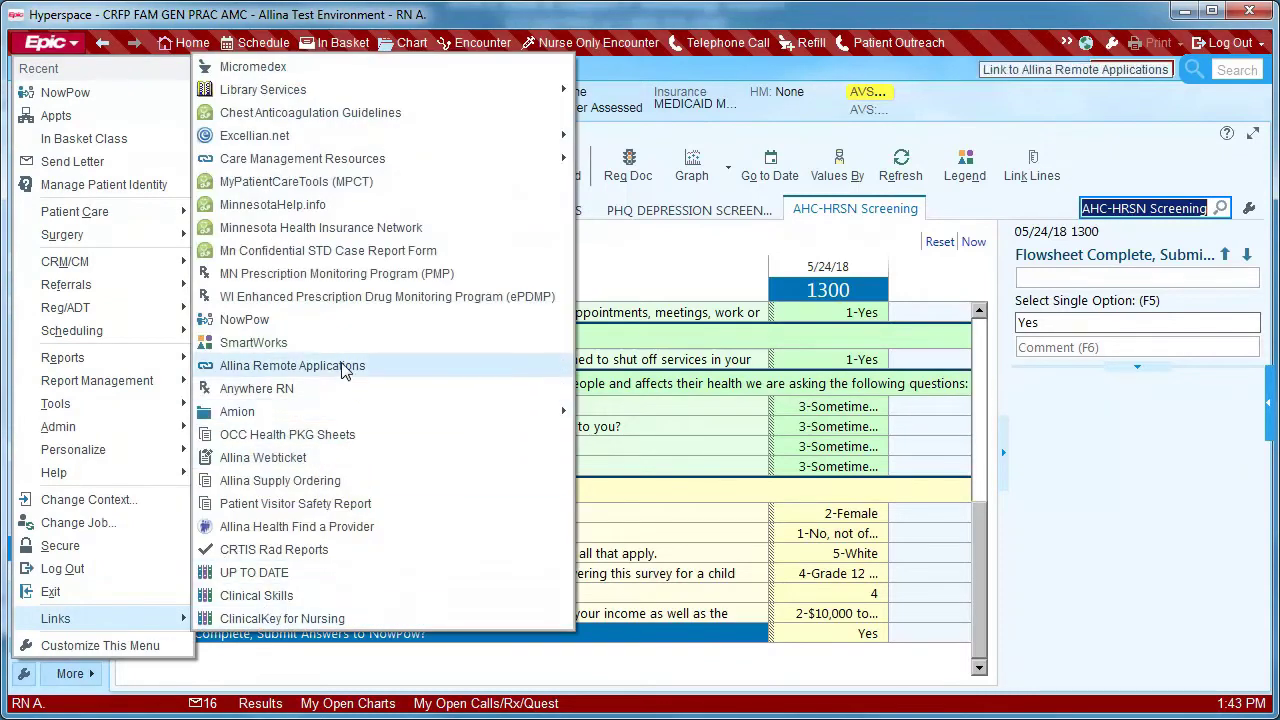
left_click(340, 320)
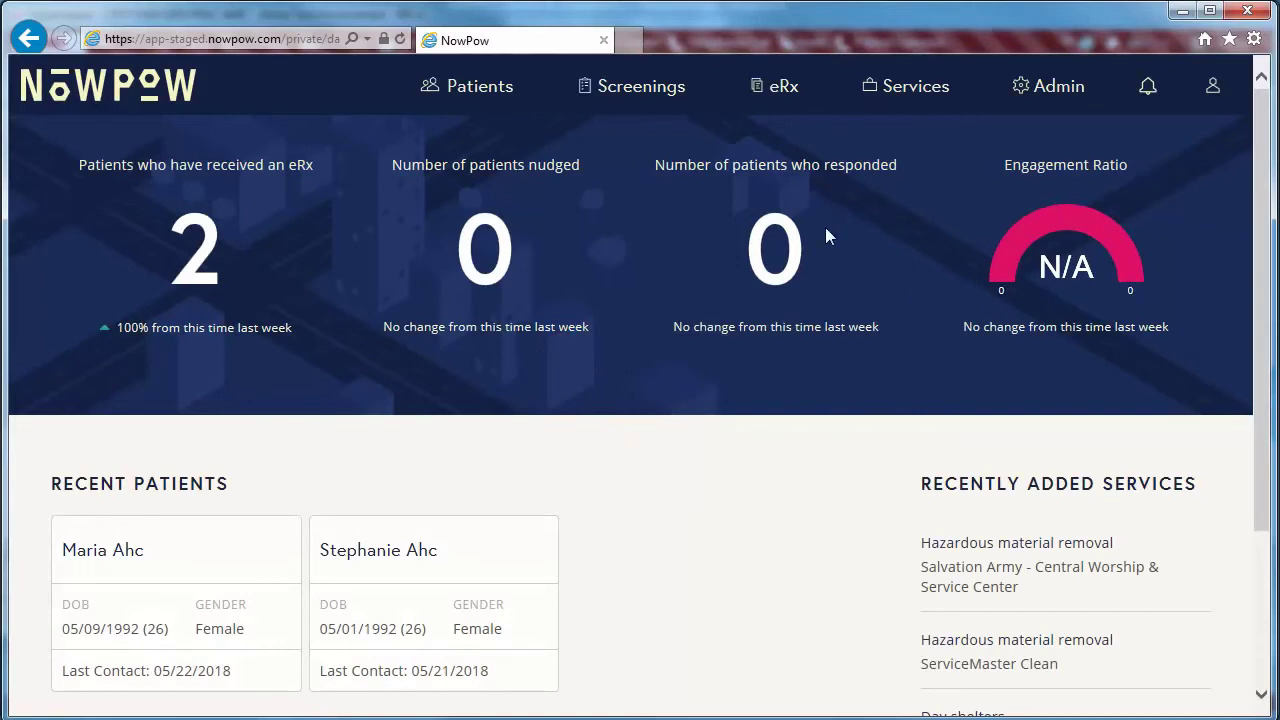
left_click(486, 95)
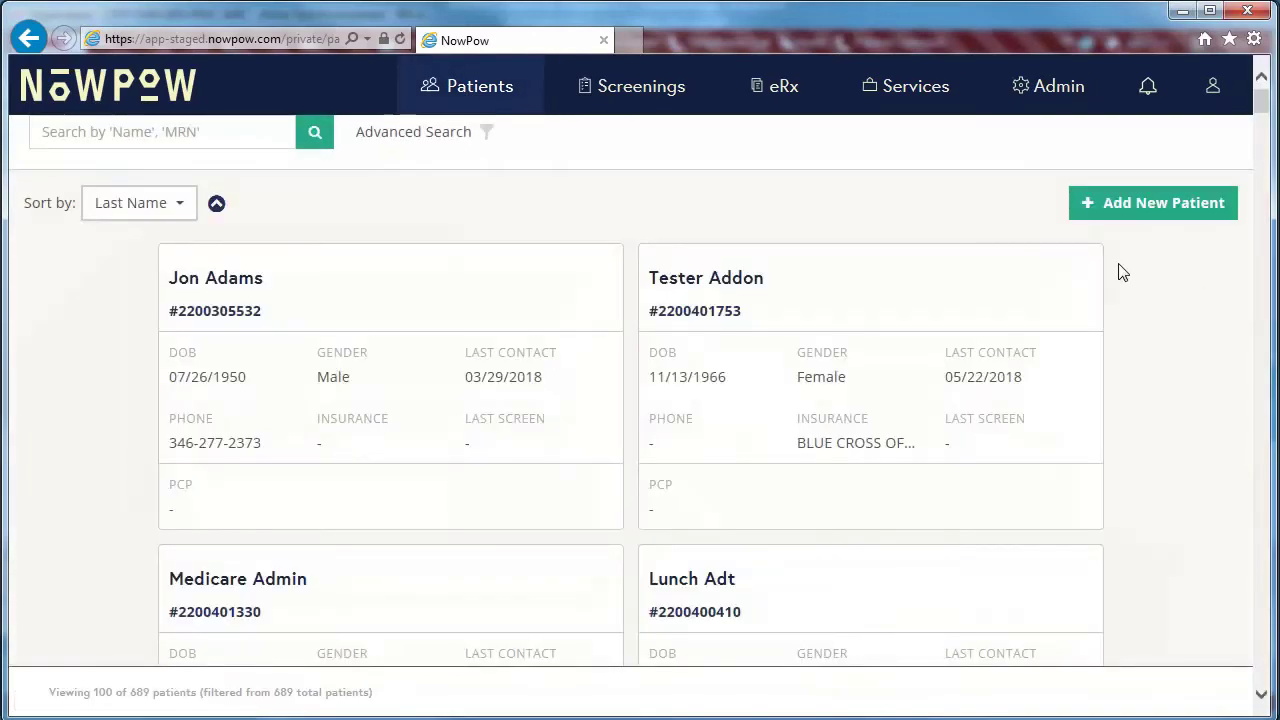
Step: Search the patient list for the screened patient's last and first name and open the matching profile
left_click(194, 134)
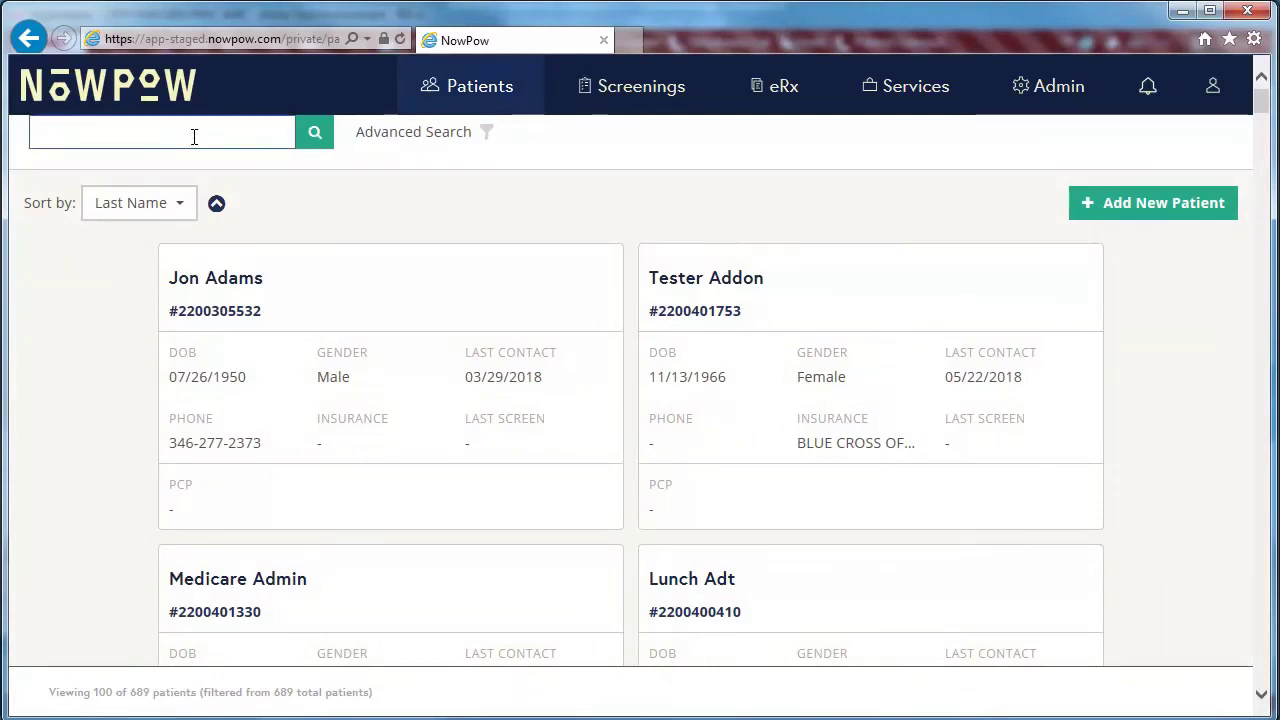
type("ahc")
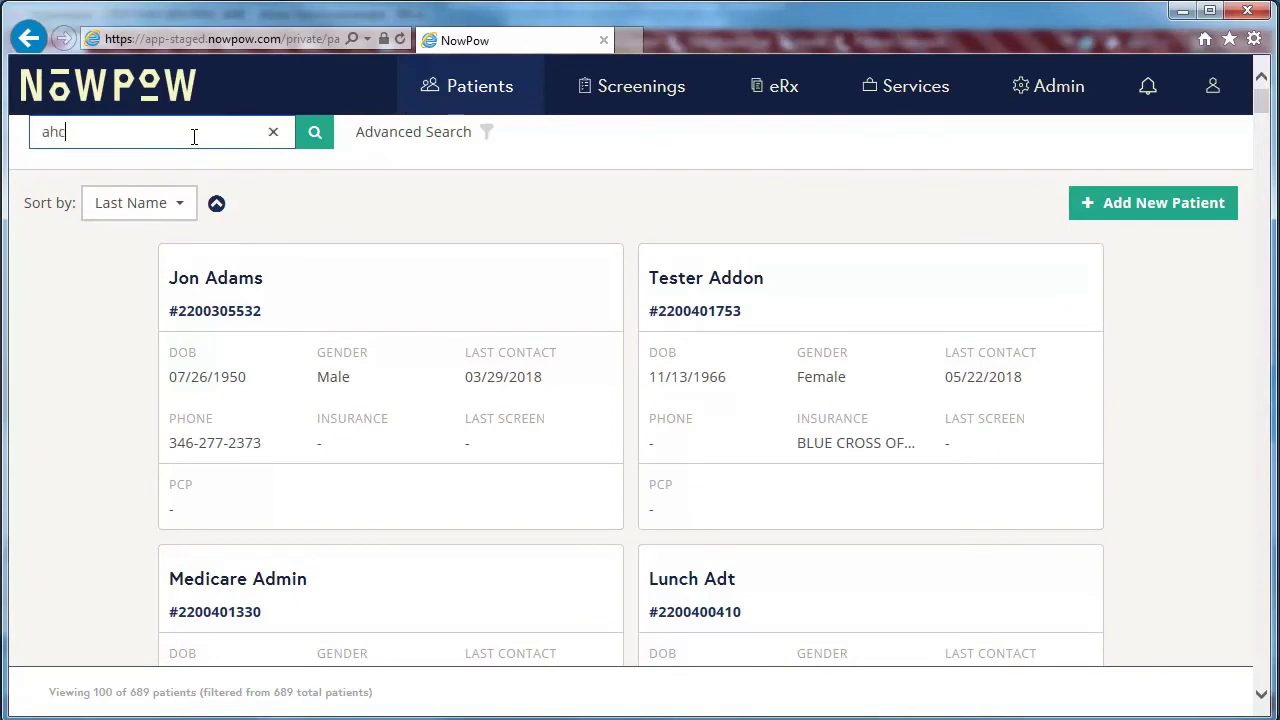
type(", stephanie")
key("Return")
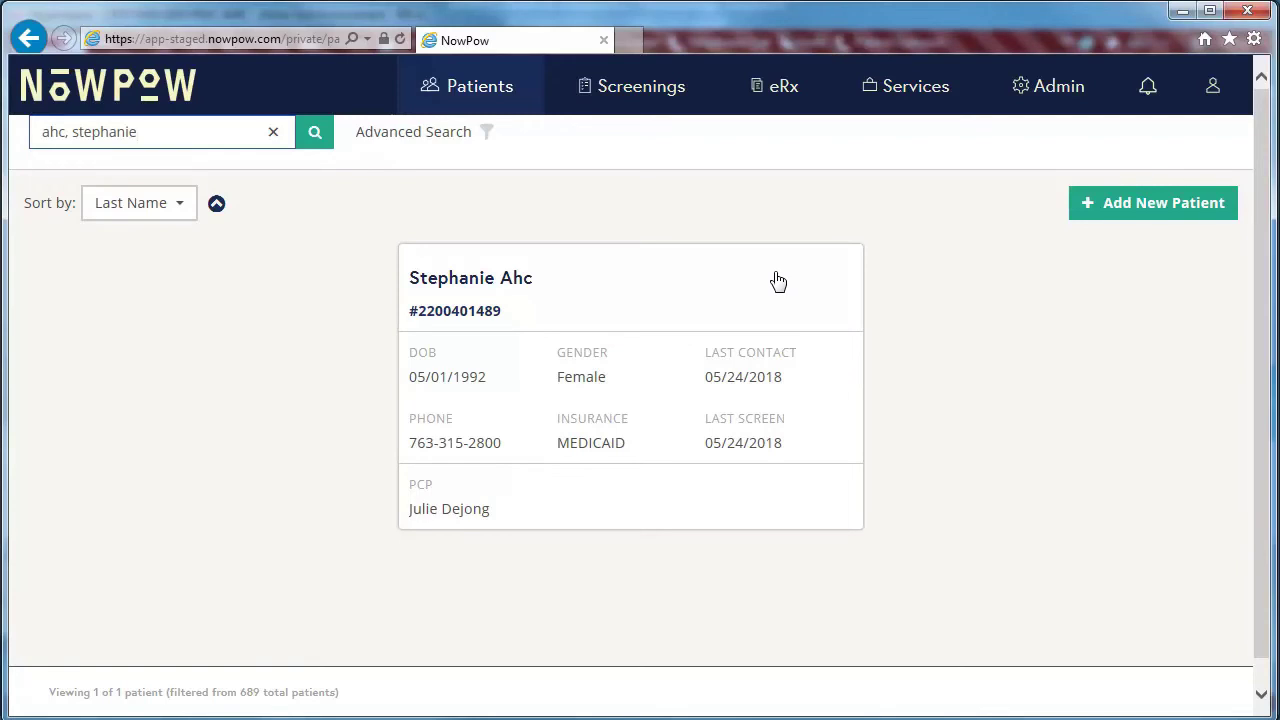
left_click(495, 289)
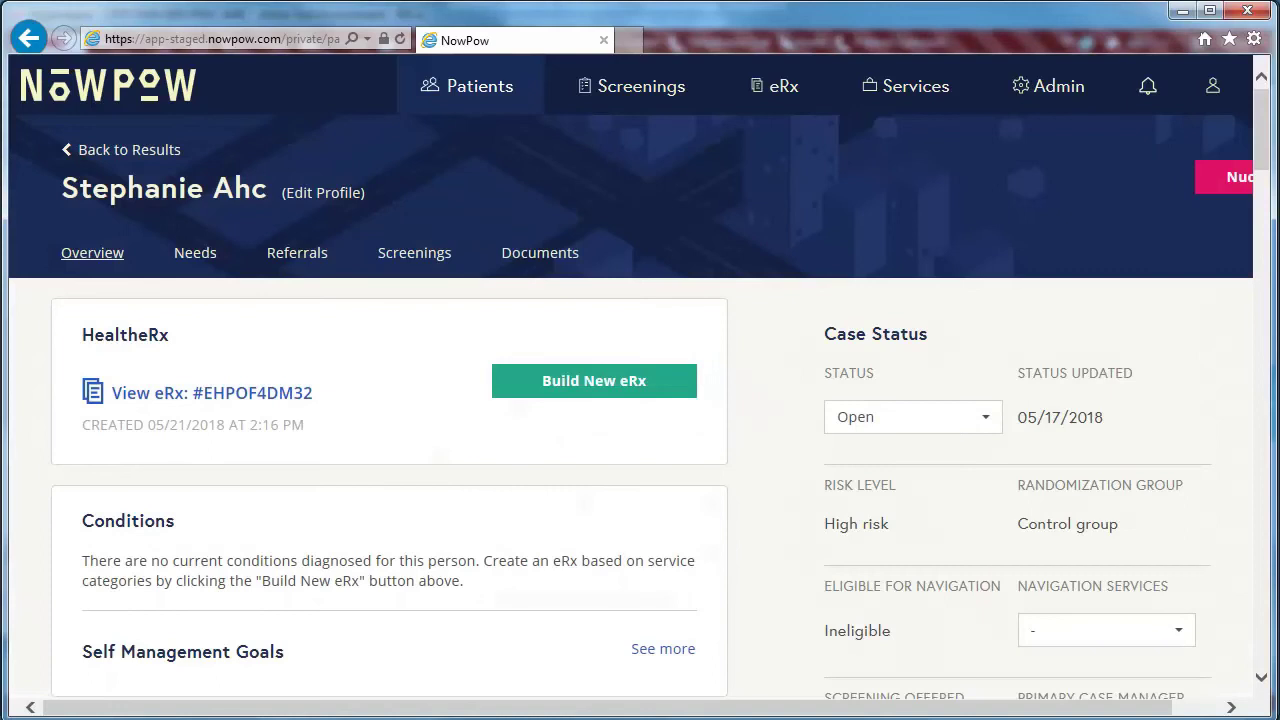
Step: Open the details of the patient's 05/24/2018 AHC HRSN Screening Tool_v2 screening
left_click(413, 256)
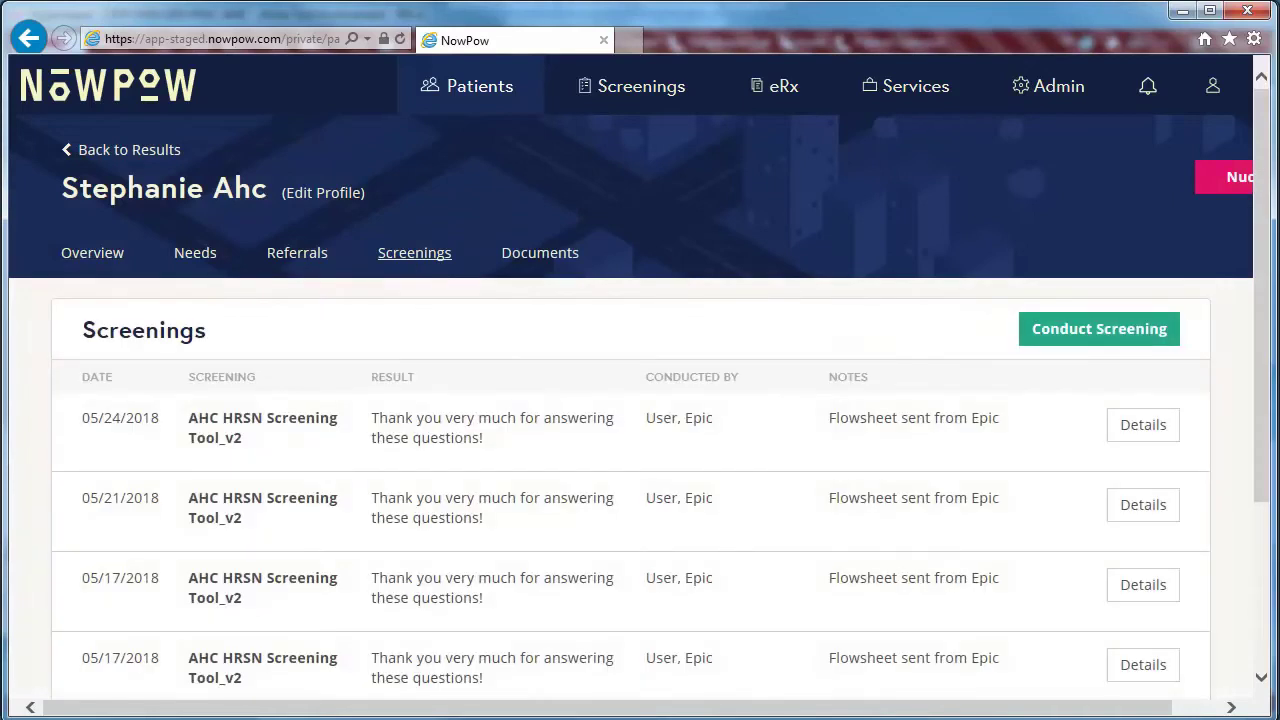
left_click(1140, 426)
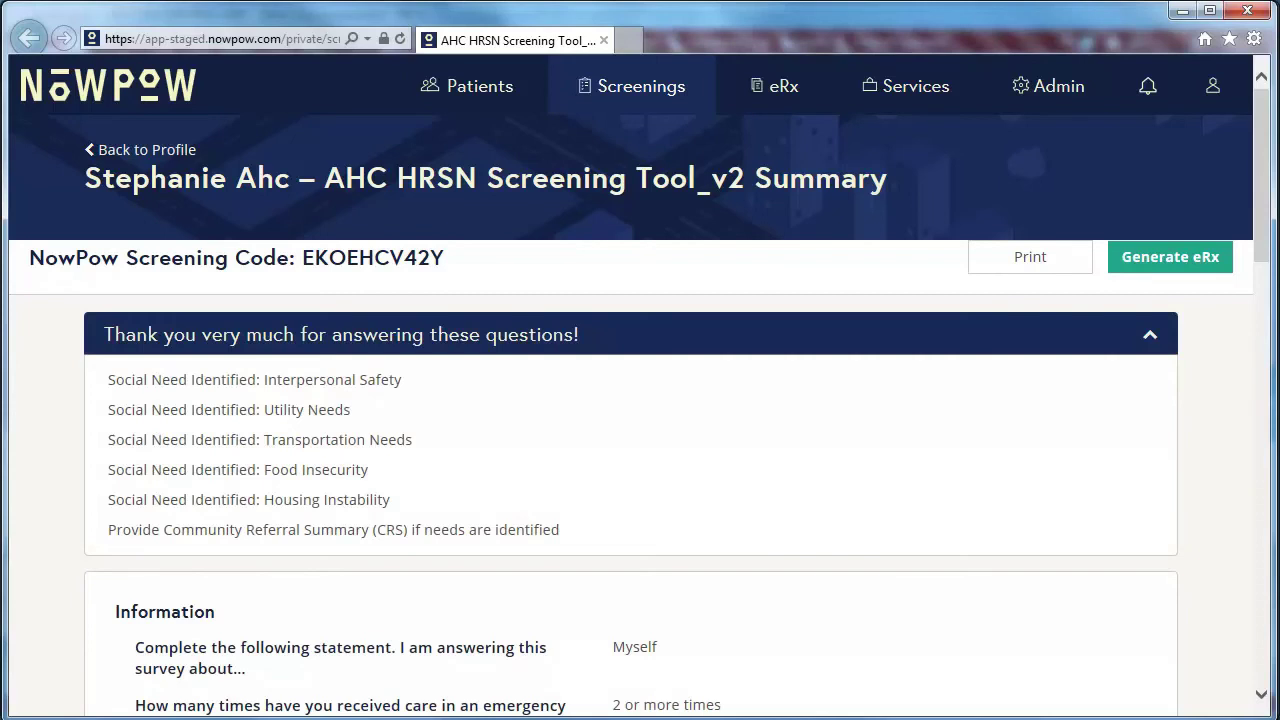
Step: Generate the eRx from the screening summary and save it to the screening
left_click(1172, 265)
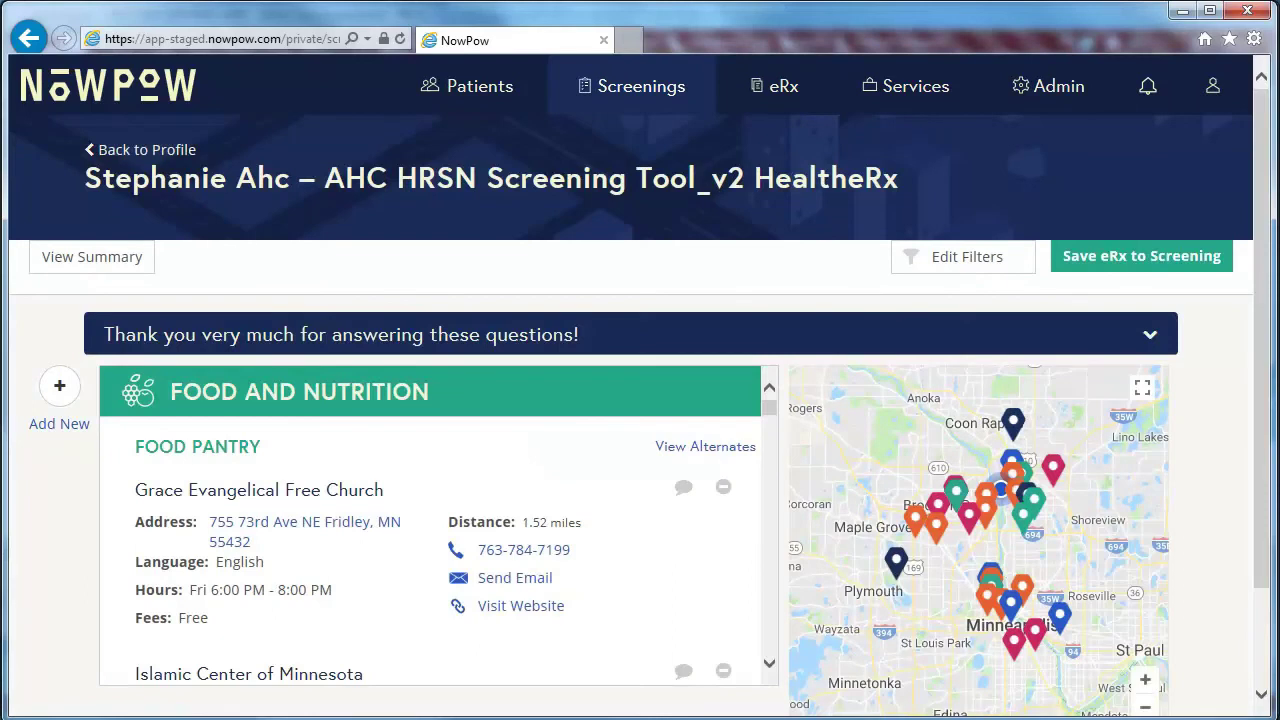
left_click(1132, 258)
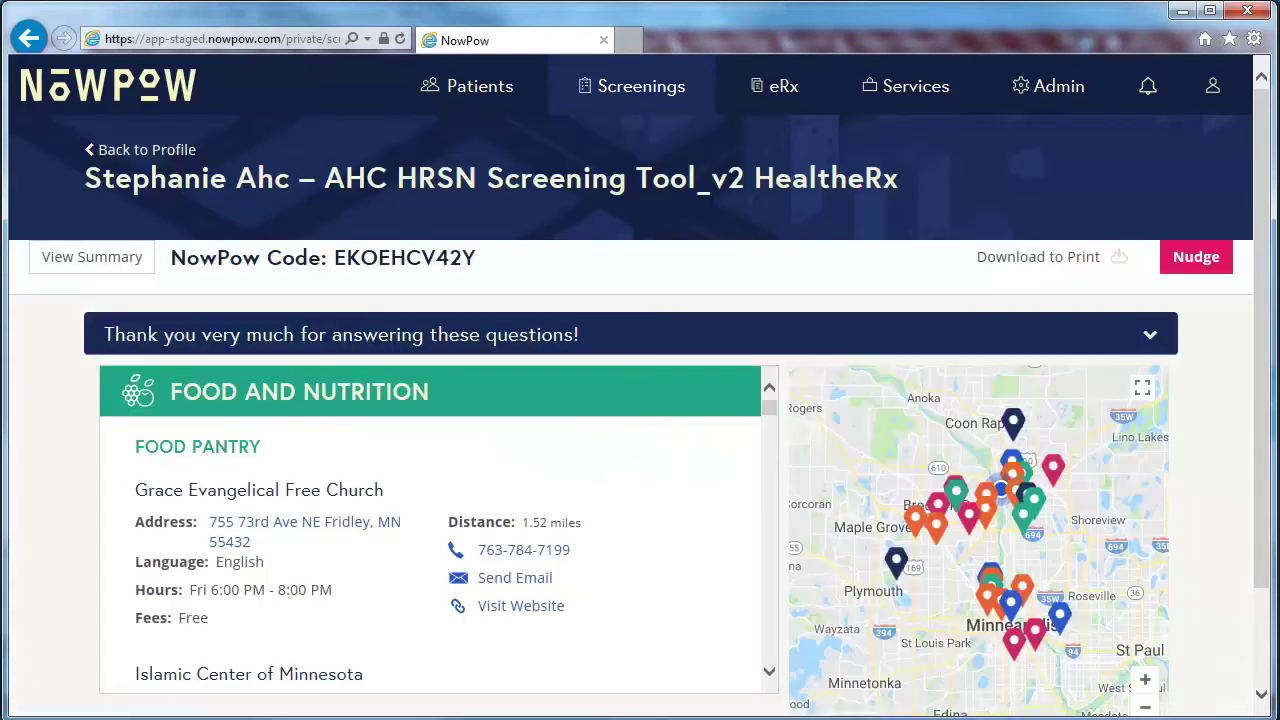
Step: Print the English version of the saved eRx and close the printable document
left_click(1043, 268)
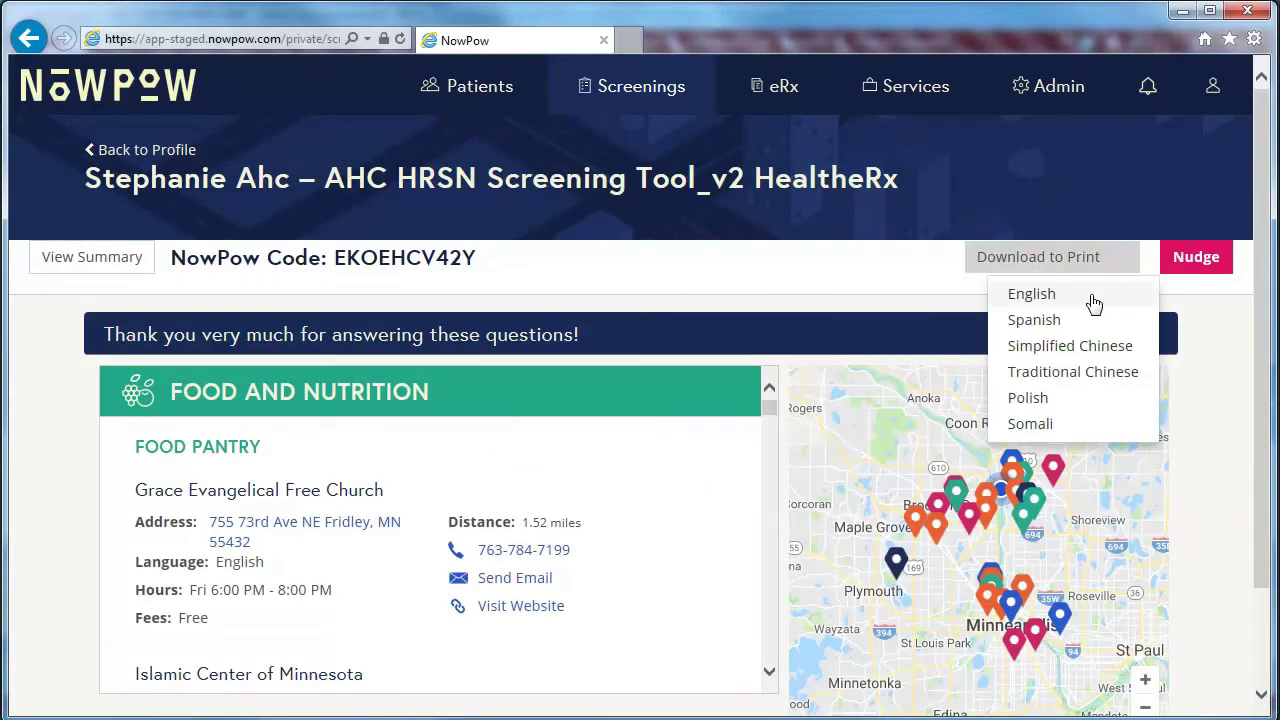
left_click(1031, 294)
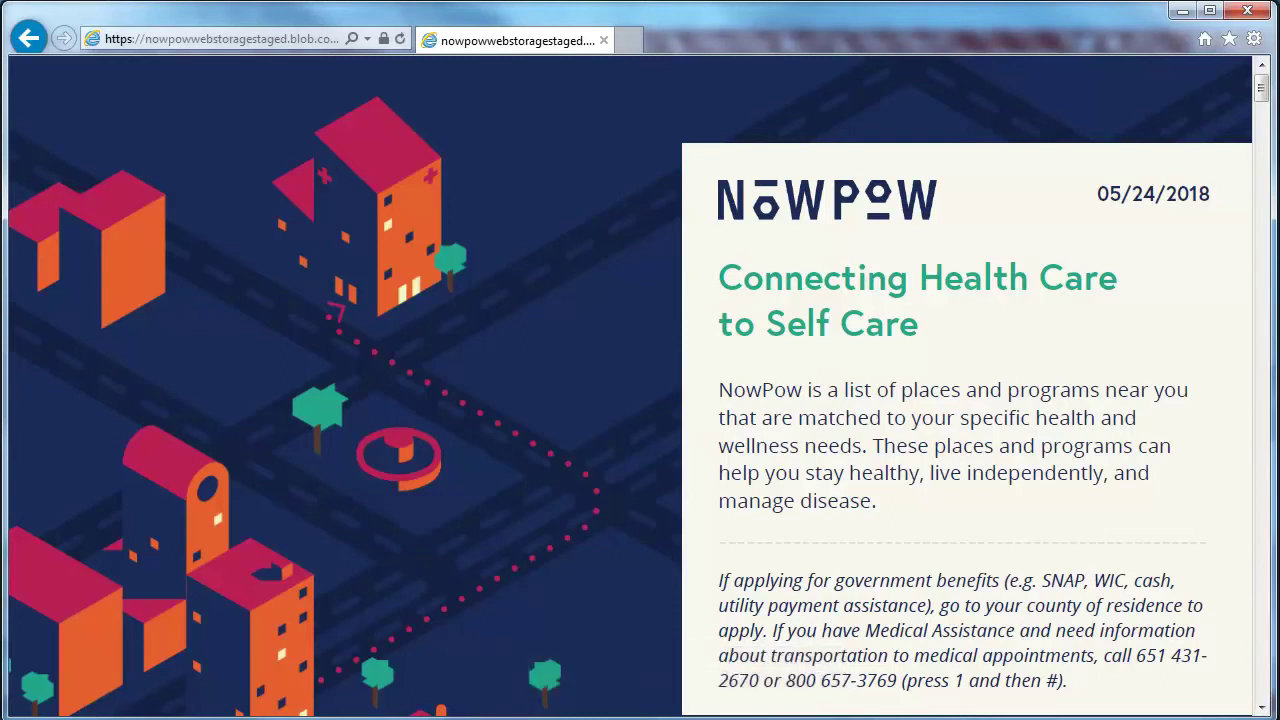
mouse_move(556, 630)
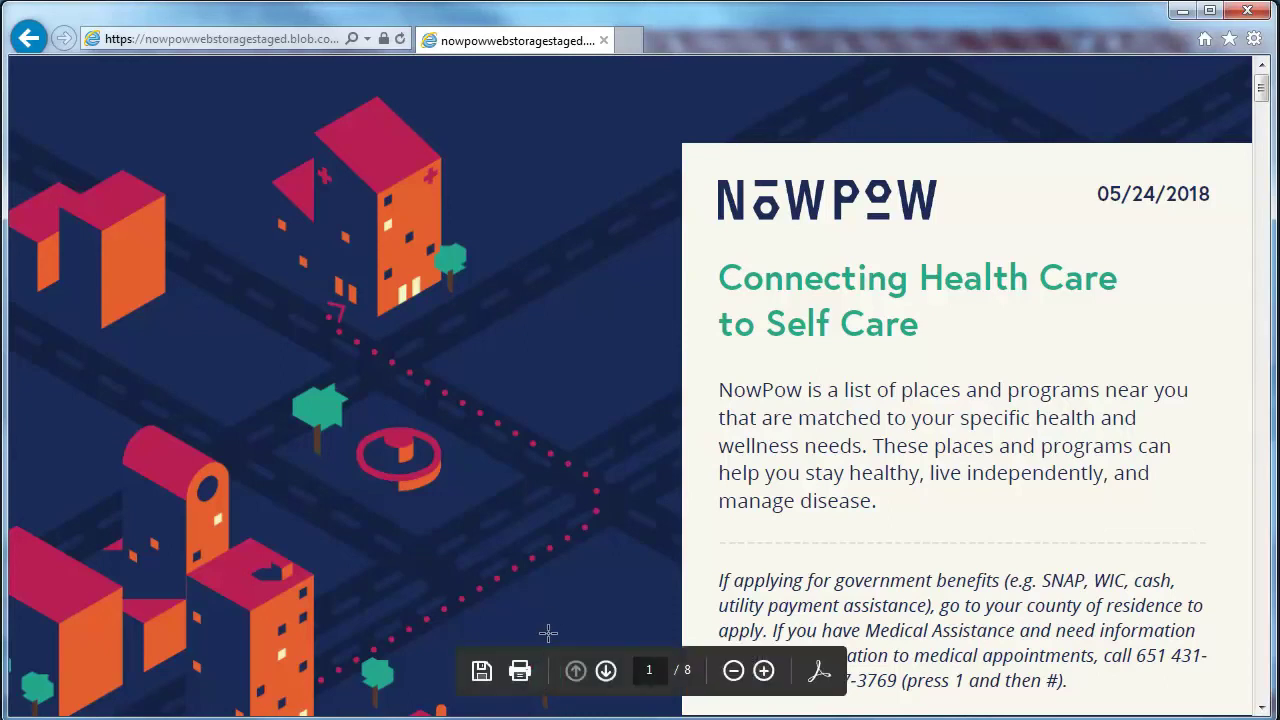
key("ctrl+p")
key("ctrl+w")
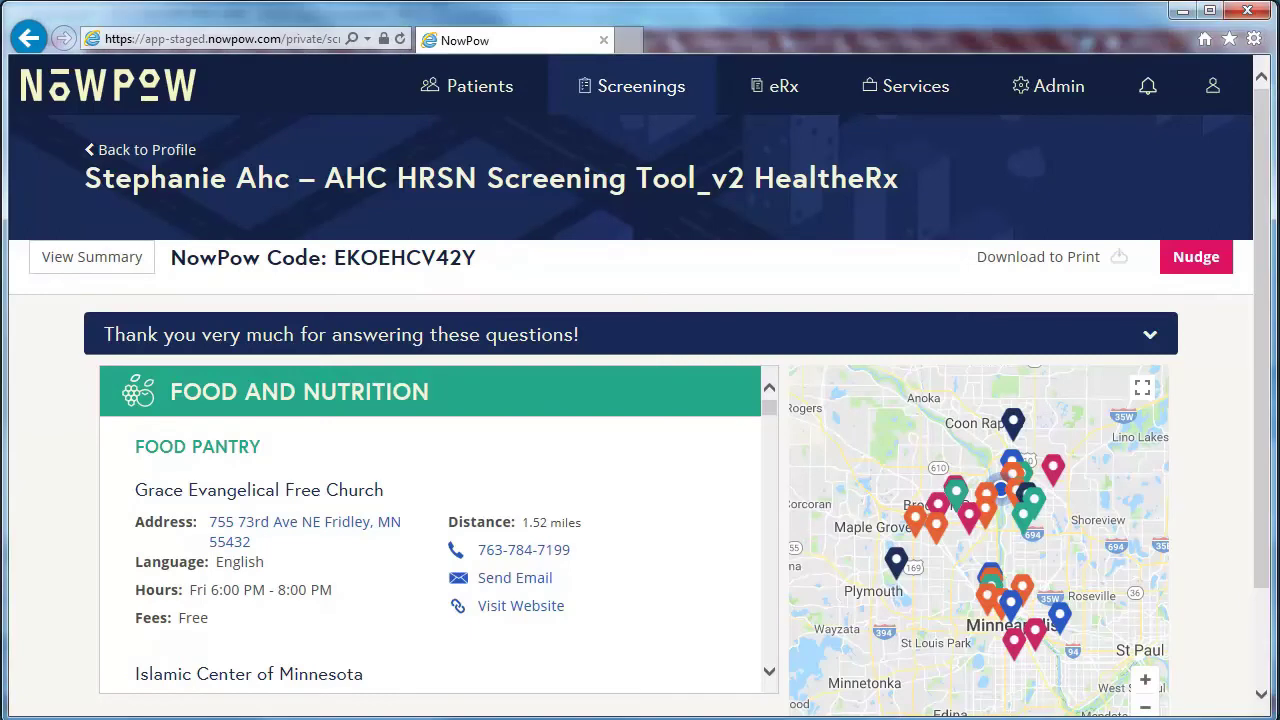
Step: Close NowPow to return to the Epic flowsheet and go through the CRS receipt and navigation assistance opt-out rows under Accountable Health Declinations
key("alt+F4")
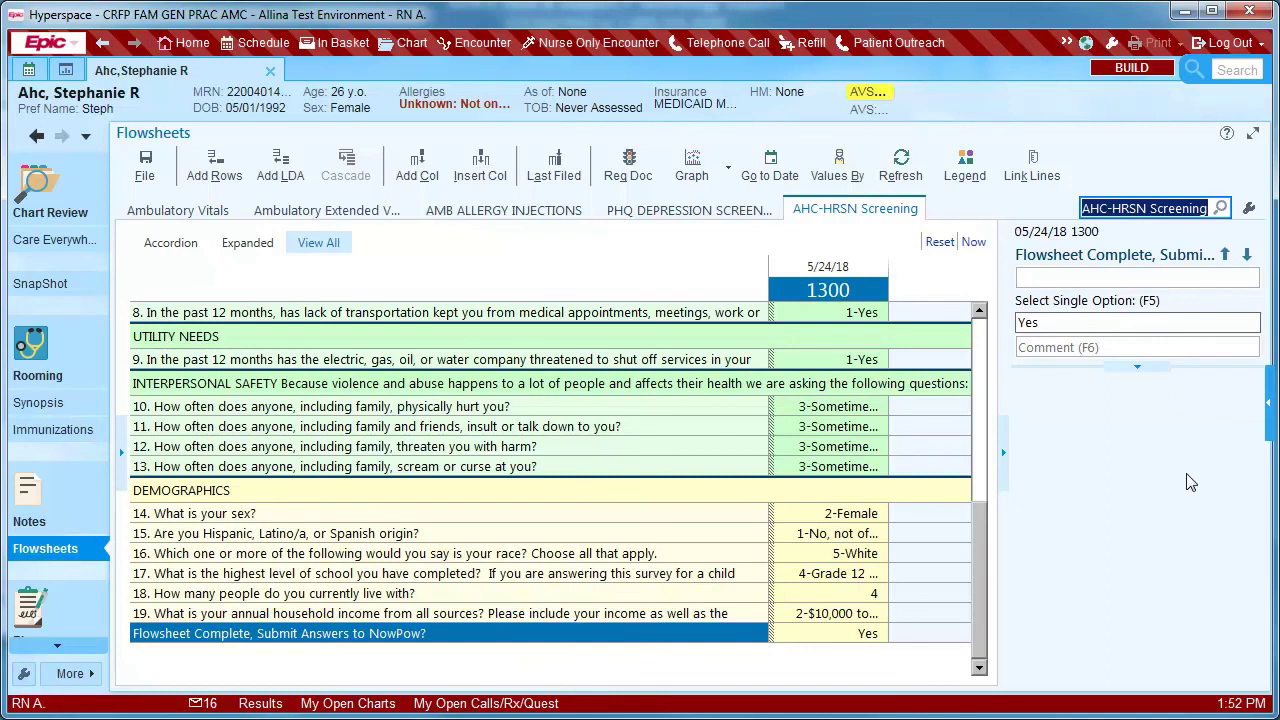
left_click_drag(978, 547, 991, 358)
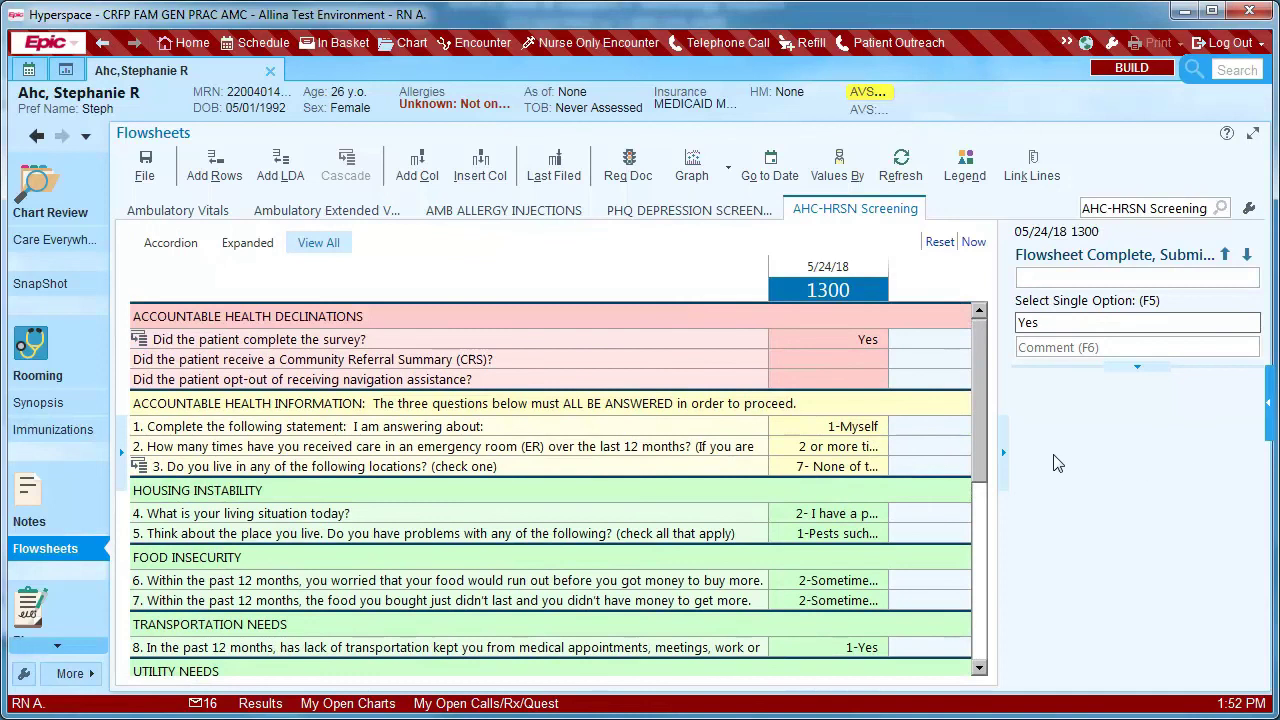
left_click(845, 362)
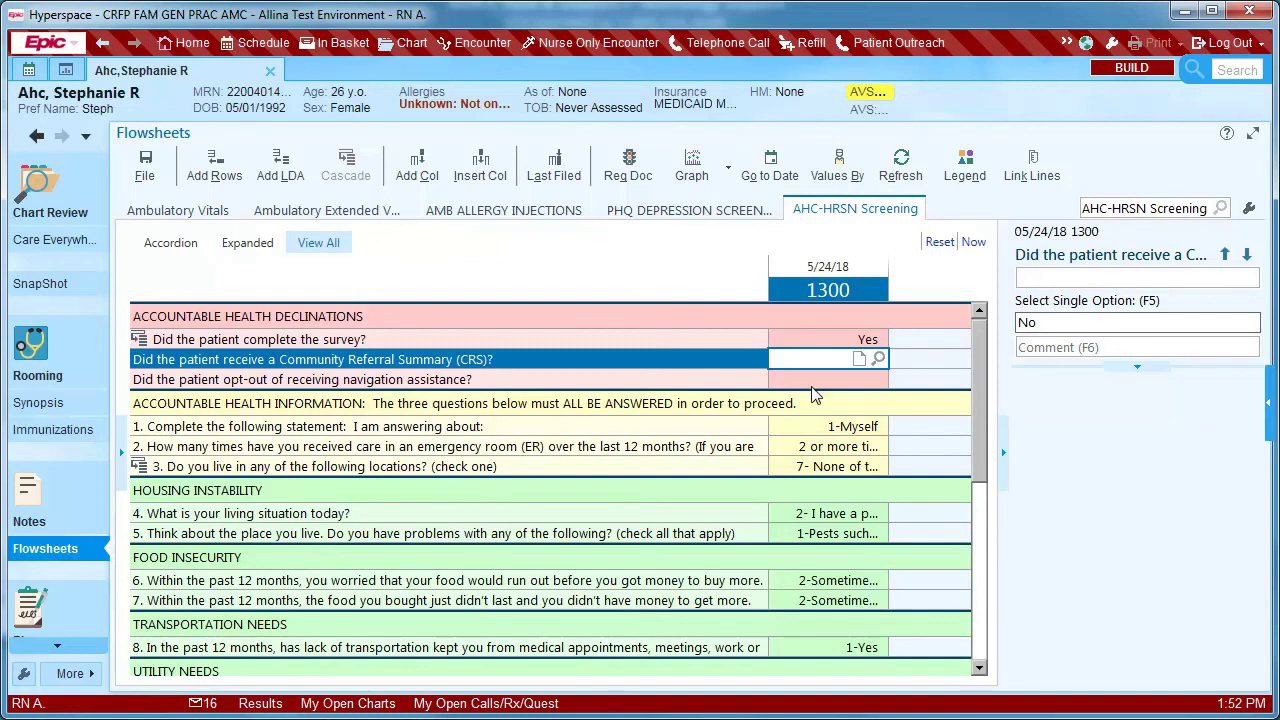
key("Return")
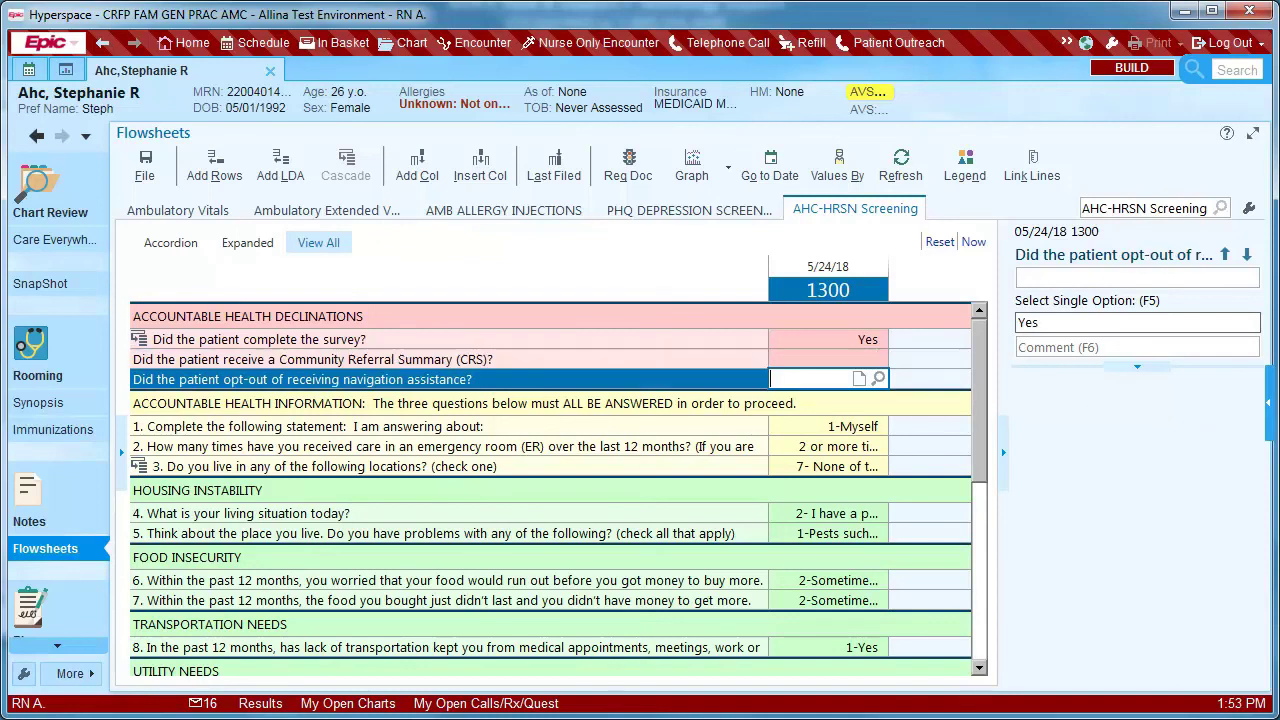